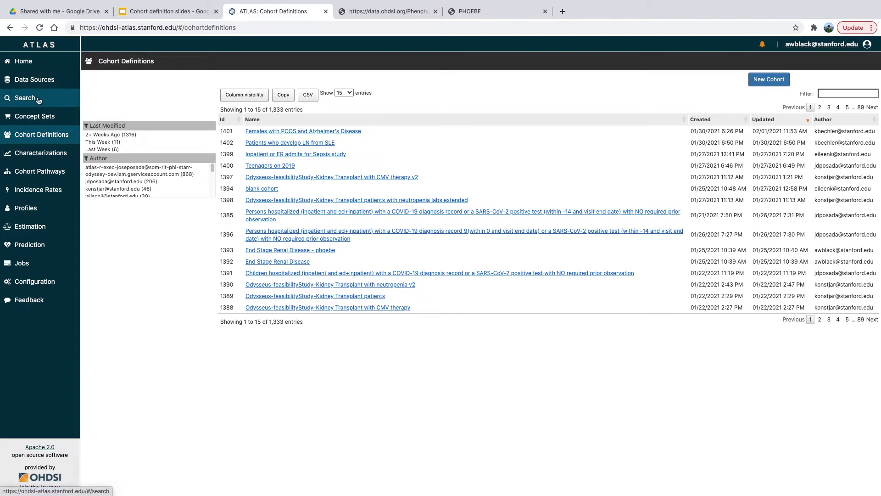
- Search the vocabulary for "chronic kidney disease" and open the SNOMED concept Chronic kidney disease to examine its concept ID
{"action": "left_click", "coordinate": [38, 100]}
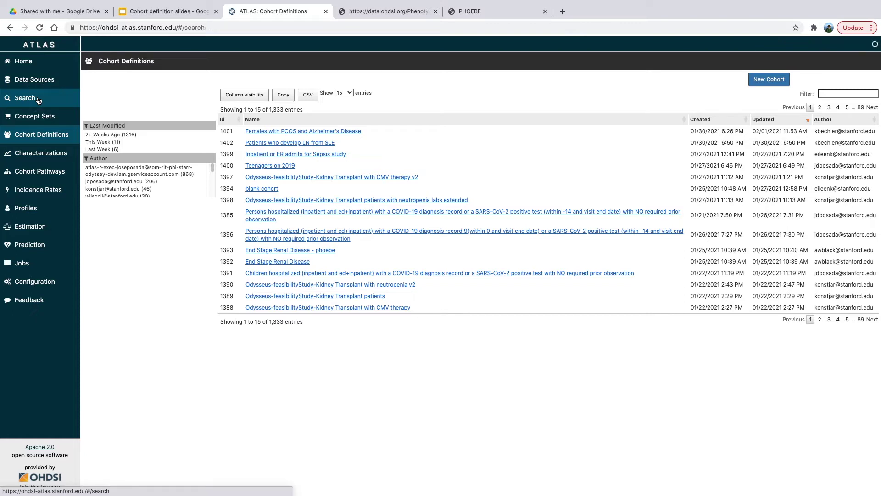
{"action": "left_click", "coordinate": [215, 104]}
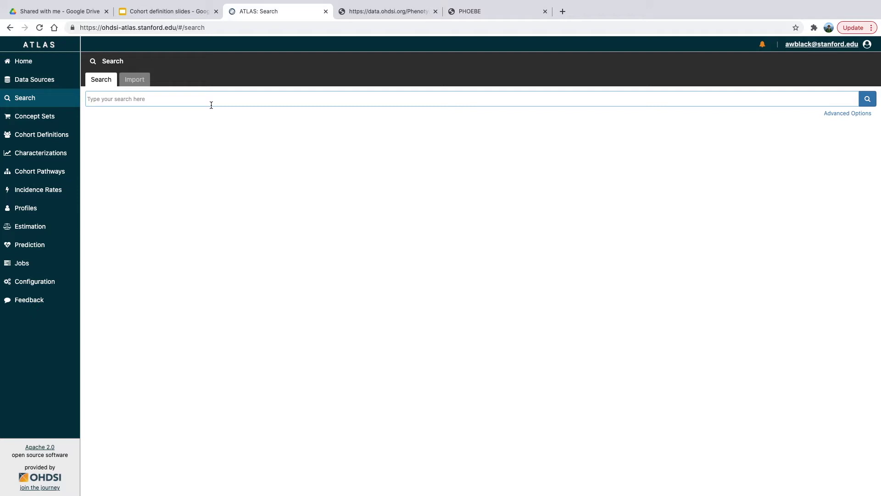
{"action": "type", "text": "chronic kidney disease"}
{"action": "key", "text": "Return"}
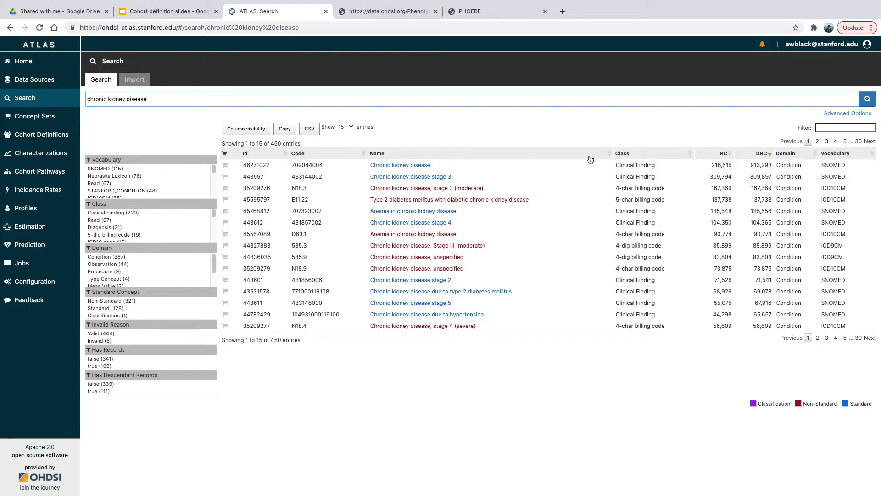
{"action": "left_click", "coordinate": [411, 166]}
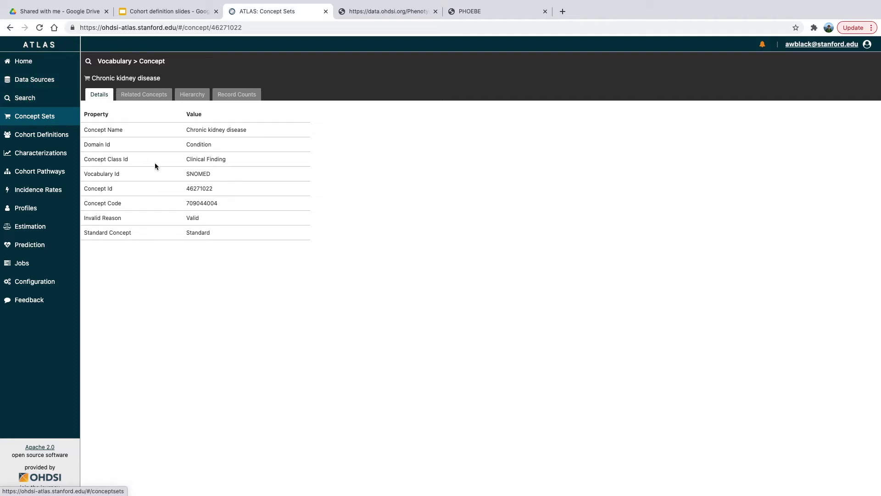
{"action": "left_click_drag", "start_coordinate": [215, 191], "coordinate": [183, 189]}
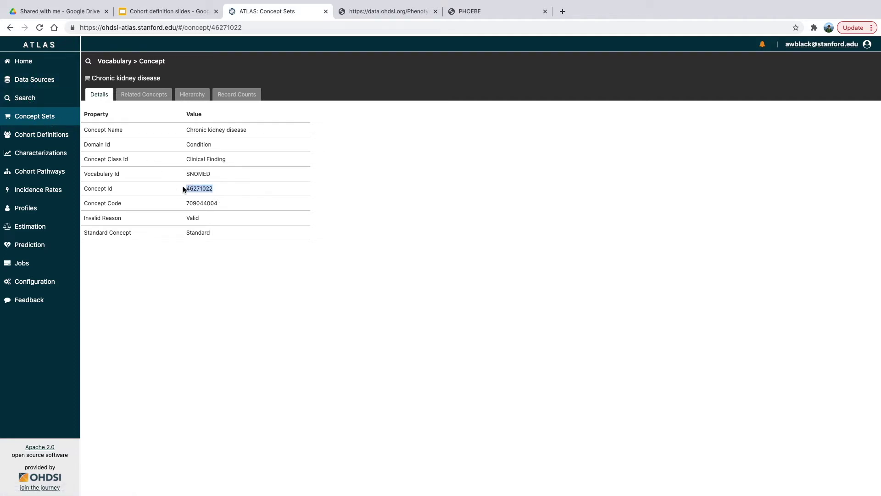
- Create a new concept set named "chronic kidney disease" and return to the vocabulary search
{"action": "left_click", "coordinate": [49, 119]}
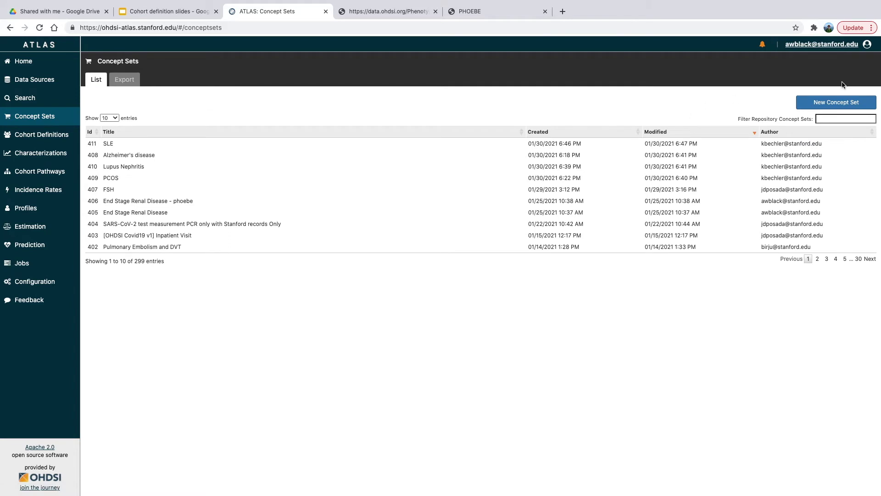
{"action": "left_click", "coordinate": [838, 103]}
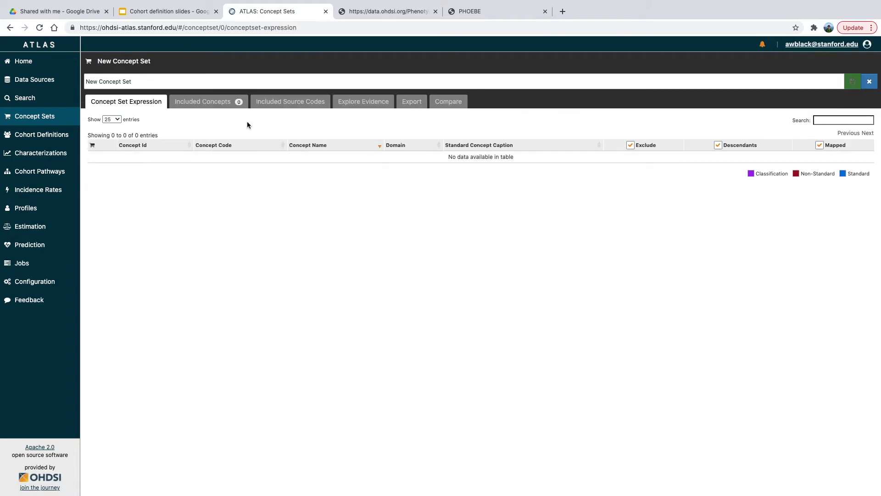
{"action": "triple_click", "coordinate": [133, 82]}
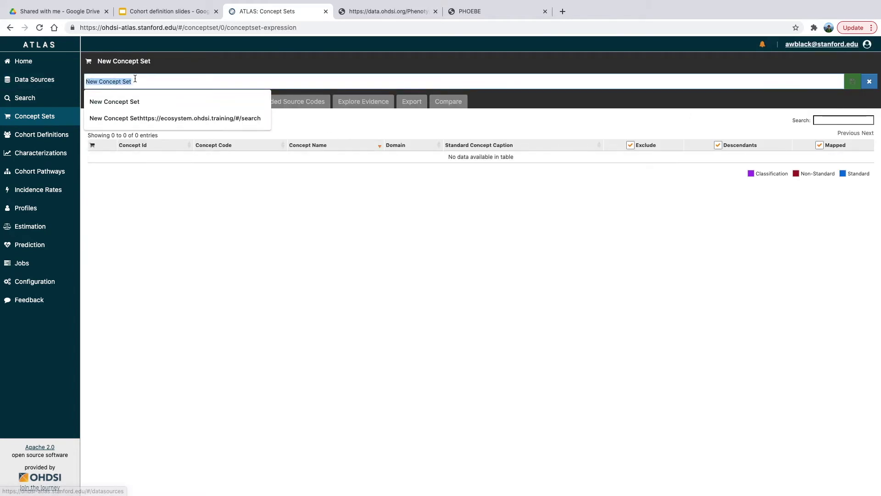
{"action": "type", "text": "chronic kidney d"}
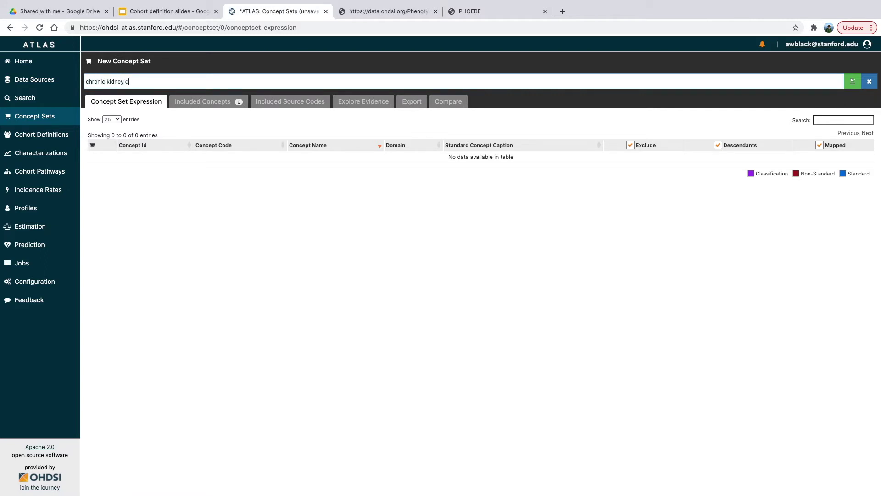
{"action": "type", "text": "isease"}
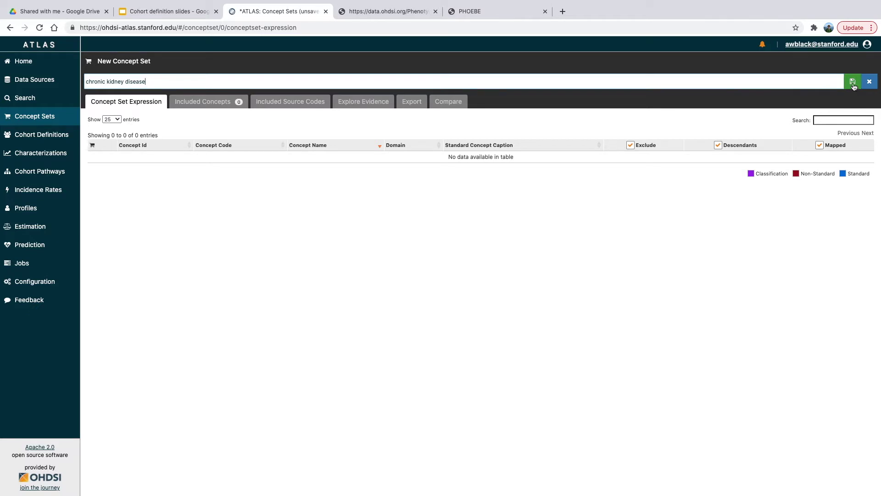
{"action": "left_click", "coordinate": [41, 100]}
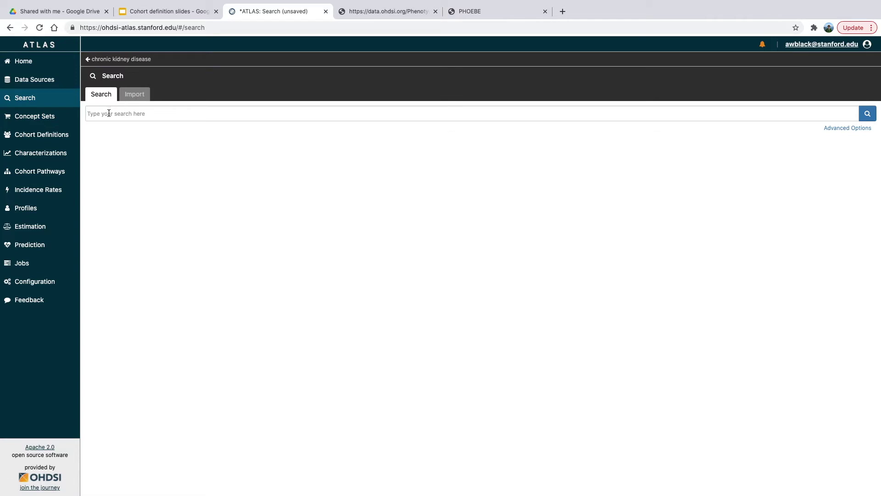
{"action": "left_click", "coordinate": [132, 94]}
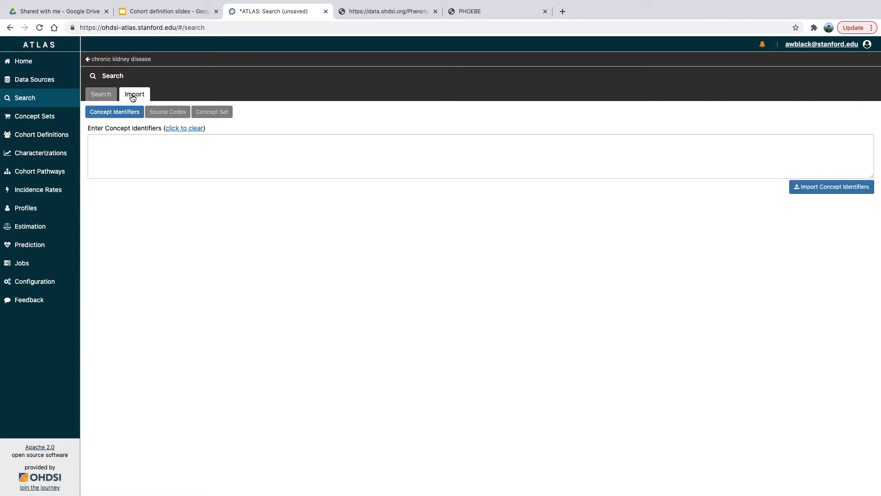
{"action": "left_click", "coordinate": [116, 138]}
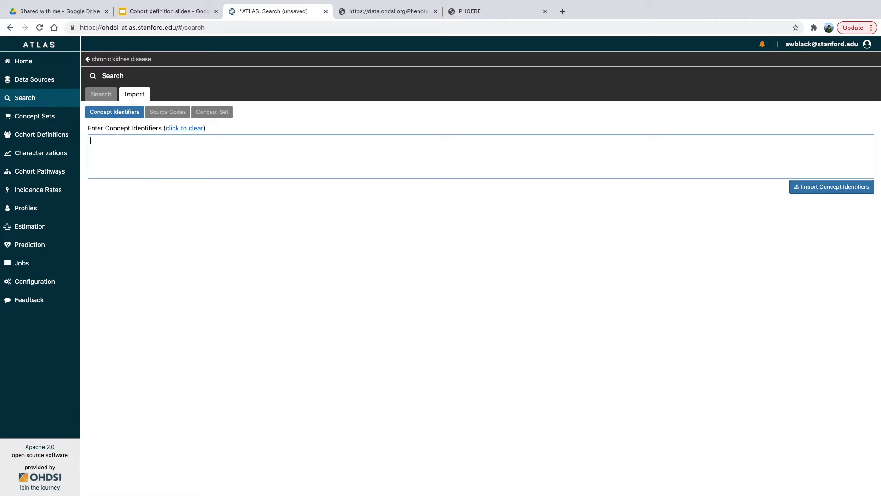
{"action": "type", "text": "OHDSI Phenotype Library"}
{"action": "key", "text": "BackSpace"}
{"action": "key", "text": "BackSpace"}
{"action": "key", "text": "BackSpace"}
{"action": "key", "text": "BackSpace"}
{"action": "key", "text": "BackSpace"}
{"action": "key", "text": "BackSpace"}
{"action": "key", "text": "BackSpace"}
{"action": "key", "text": "BackSpace"}
{"action": "key", "text": "BackSpace"}
{"action": "key", "text": "BackSpace"}
{"action": "key", "text": "BackSpace"}
{"action": "key", "text": "BackSpace"}
{"action": "key", "text": "BackSpace"}
{"action": "key", "text": "BackSpace"}
{"action": "key", "text": "BackSpace"}
{"action": "key", "text": "BackSpace"}
{"action": "key", "text": "BackSpace"}
{"action": "key", "text": "BackSpace"}
{"action": "key", "text": "BackSpace"}
{"action": "key", "text": "BackSpace"}
- Search for "chronic kidney disease" and add the standard SNOMED concept Chronic kidney disease to the open concept set
{"action": "left_click", "coordinate": [107, 97]}
{"action": "left_click", "coordinate": [111, 113]}
{"action": "type", "text": "ch"}
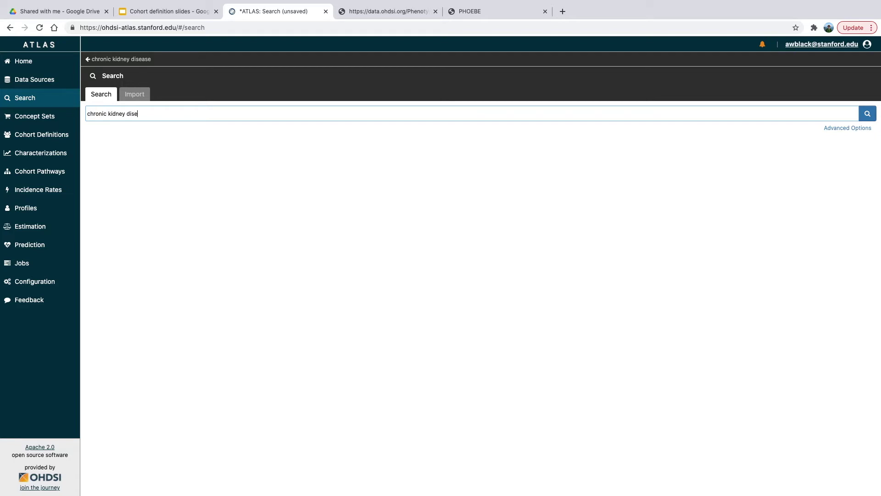
{"action": "key", "text": "Return"}
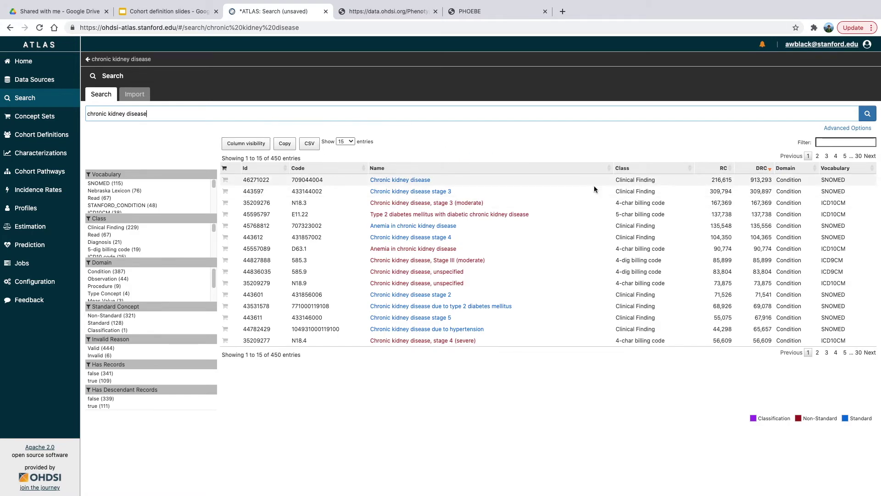
{"action": "left_click", "coordinate": [226, 180]}
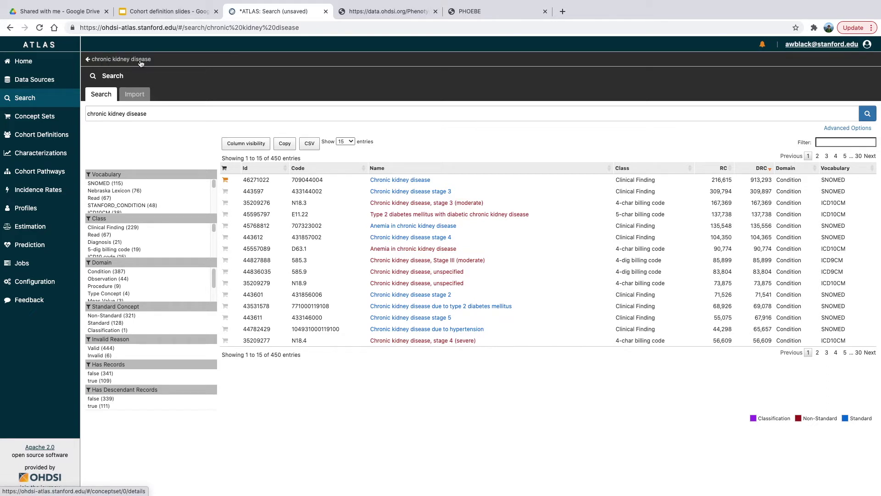
- Include the descendants of Chronic kidney disease in the concept set, then save and close the set
{"action": "left_click", "coordinate": [109, 61]}
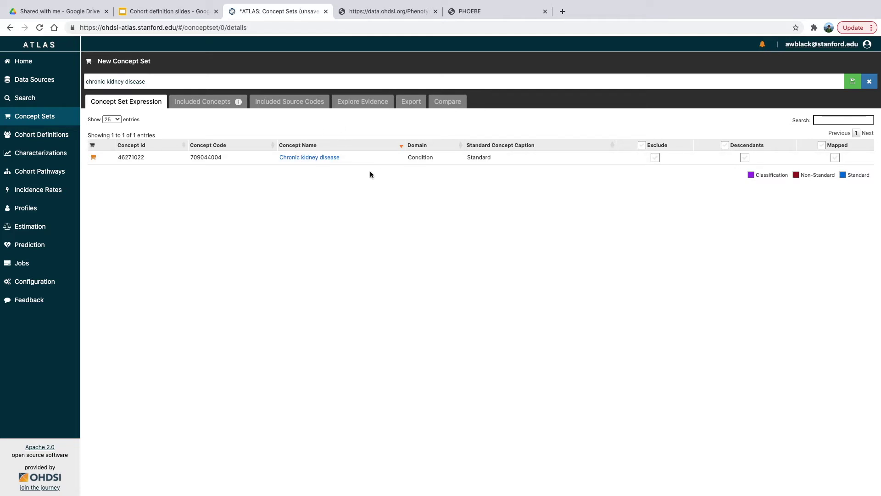
{"action": "left_click", "coordinate": [725, 146]}
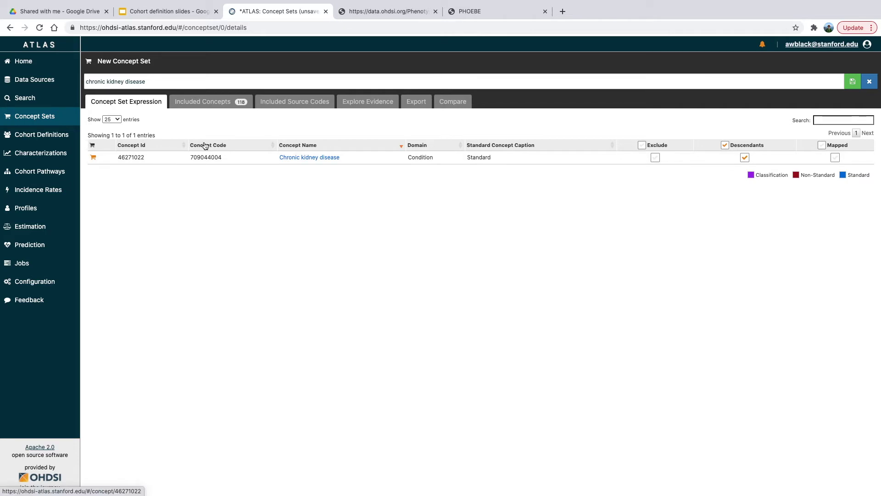
{"action": "left_click", "coordinate": [212, 104]}
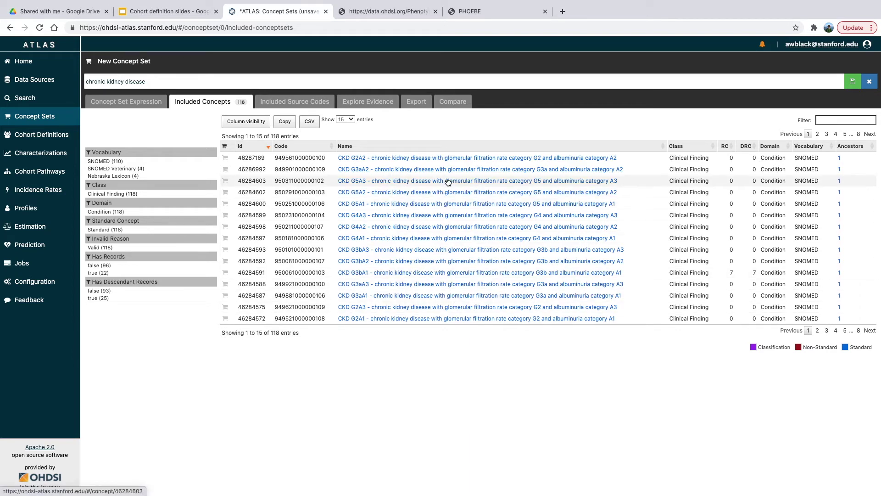
{"action": "left_click", "coordinate": [852, 81]}
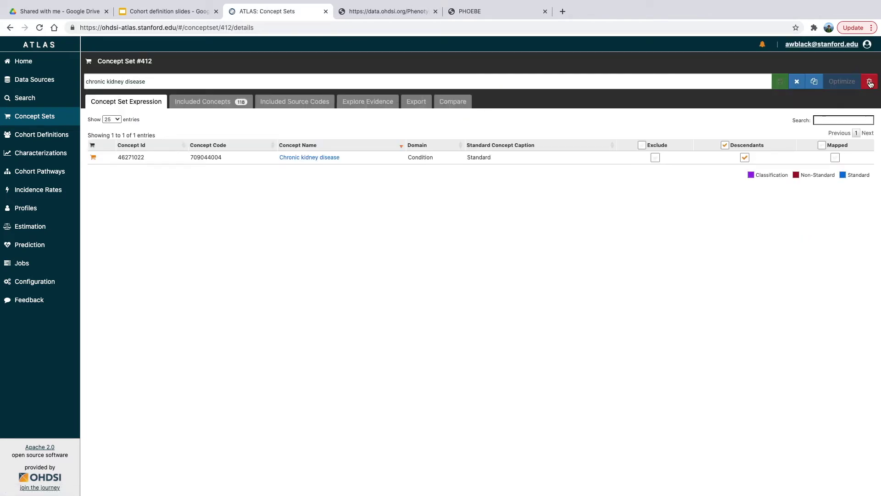
{"action": "left_click", "coordinate": [798, 82]}
- Create a new cohort definition named "chronic kidney disease"
{"action": "left_click", "coordinate": [39, 134]}
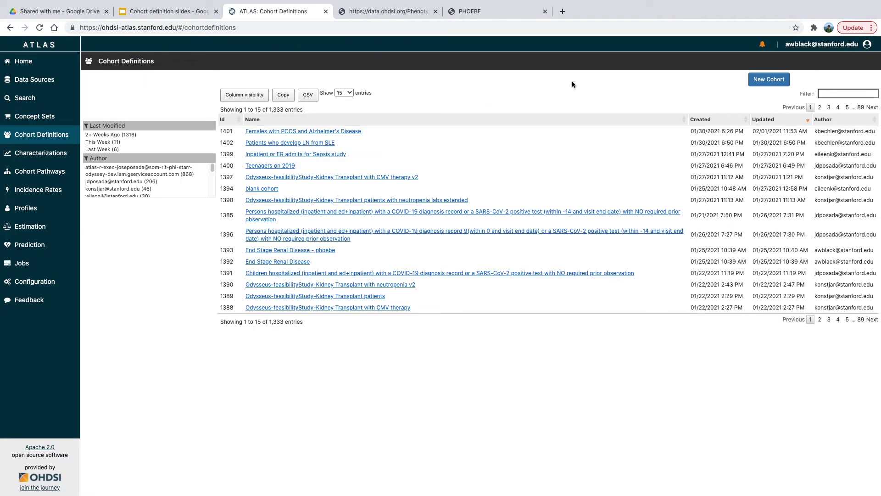
{"action": "left_click", "coordinate": [780, 82]}
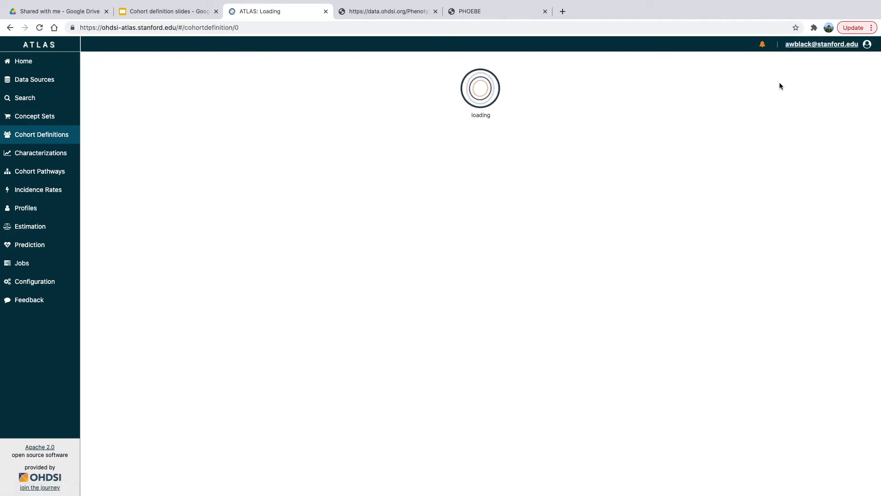
{"action": "left_click_drag", "start_coordinate": [143, 83], "coordinate": [84, 81]}
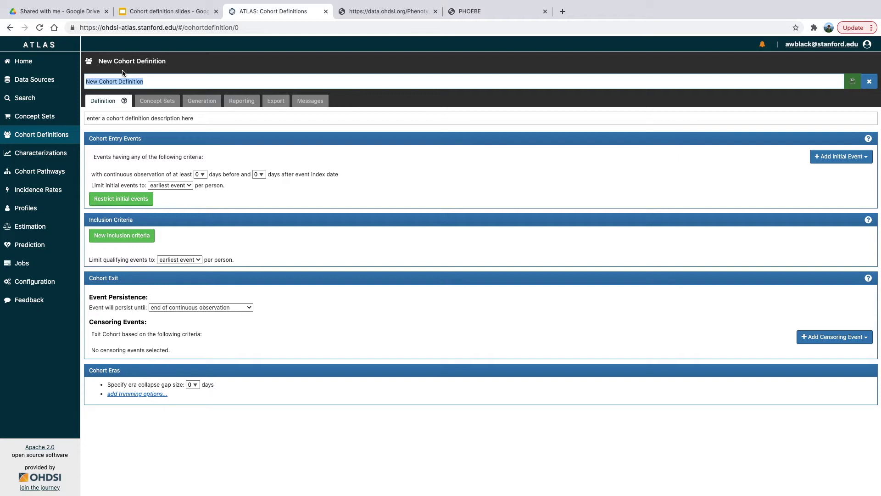
{"action": "type", "text": "chr"}
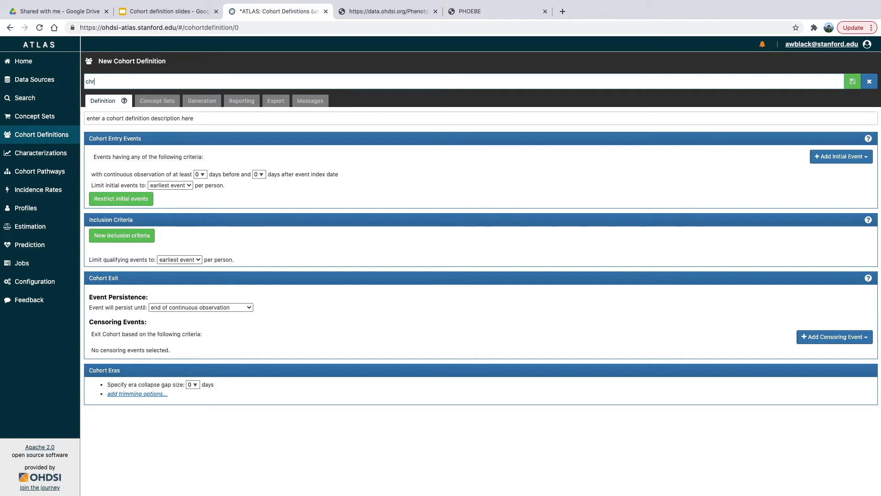
{"action": "type", "text": "onic kidney die"}
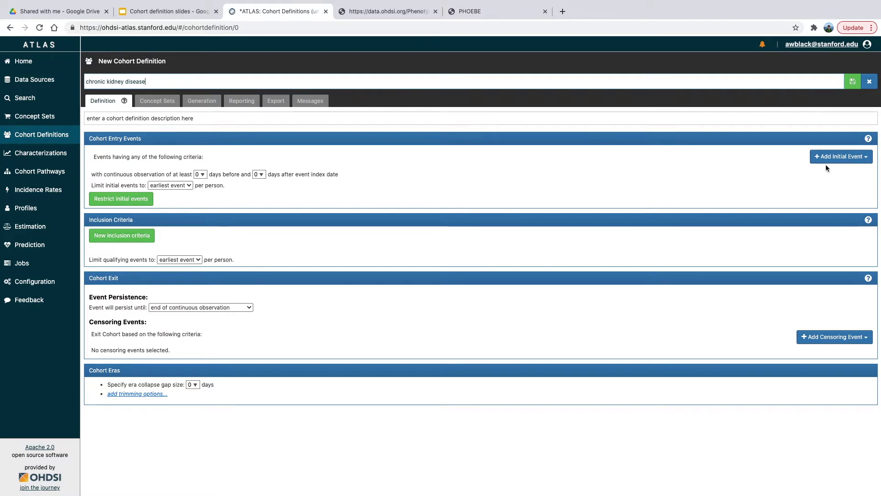
- Add a condition occurrence as the cohort entry event and import the "chronic kidney disease" concept set for it
{"action": "left_click", "coordinate": [841, 156]}
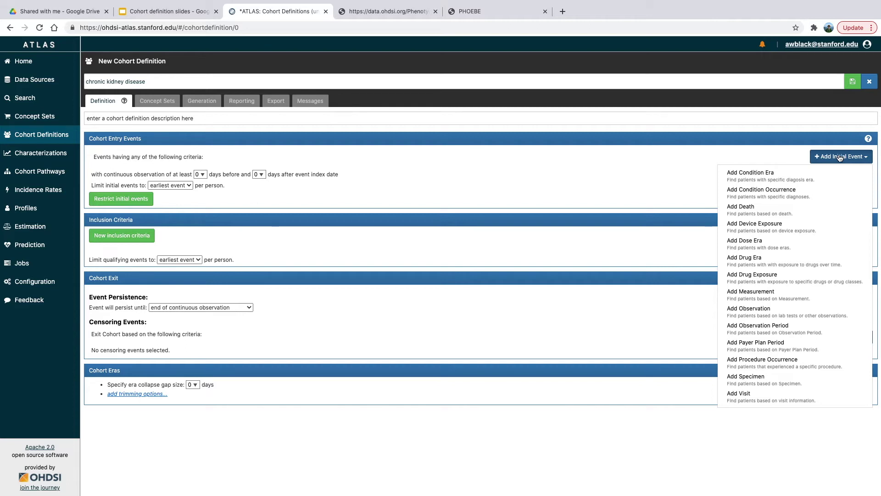
{"action": "left_click", "coordinate": [785, 196]}
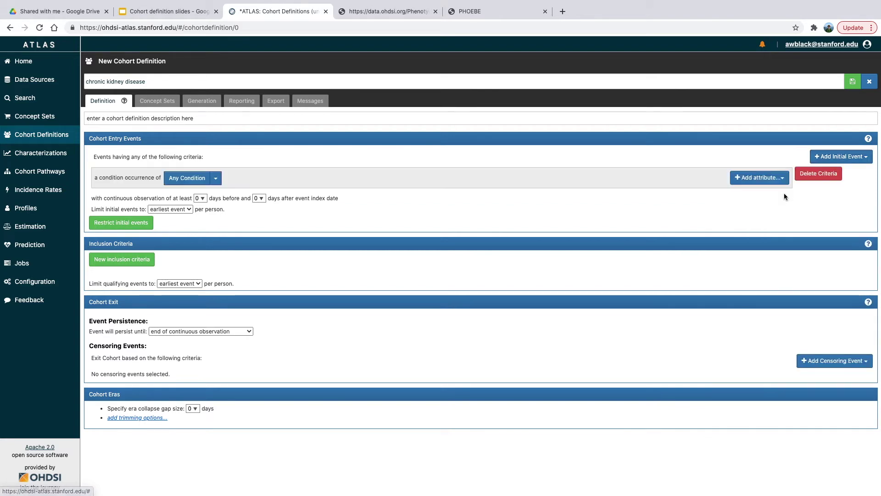
{"action": "left_click", "coordinate": [847, 158]}
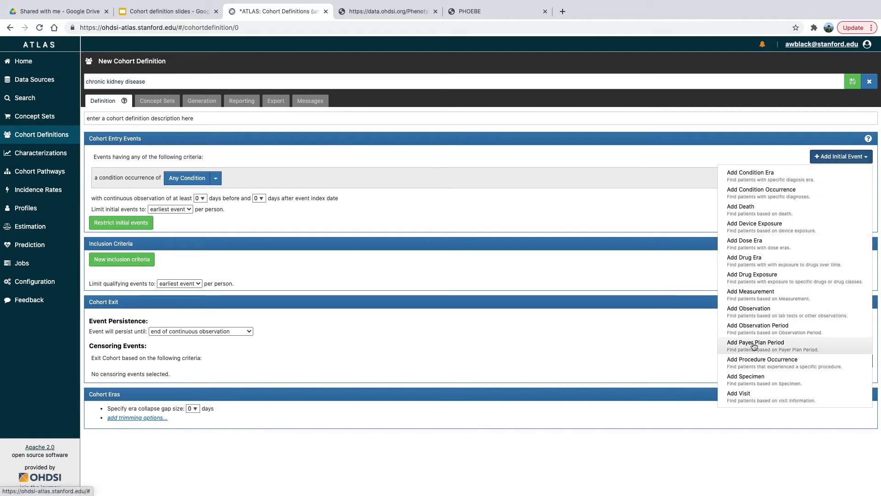
{"action": "left_click", "coordinate": [697, 206]}
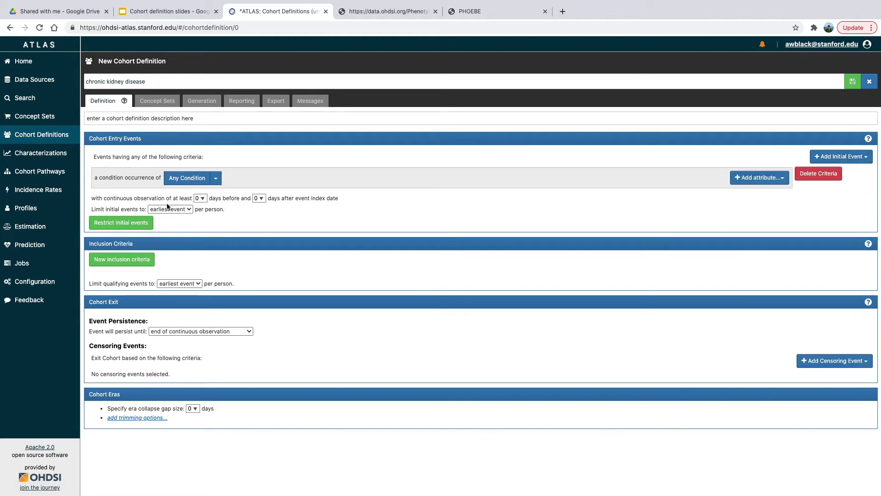
{"action": "left_click", "coordinate": [216, 181]}
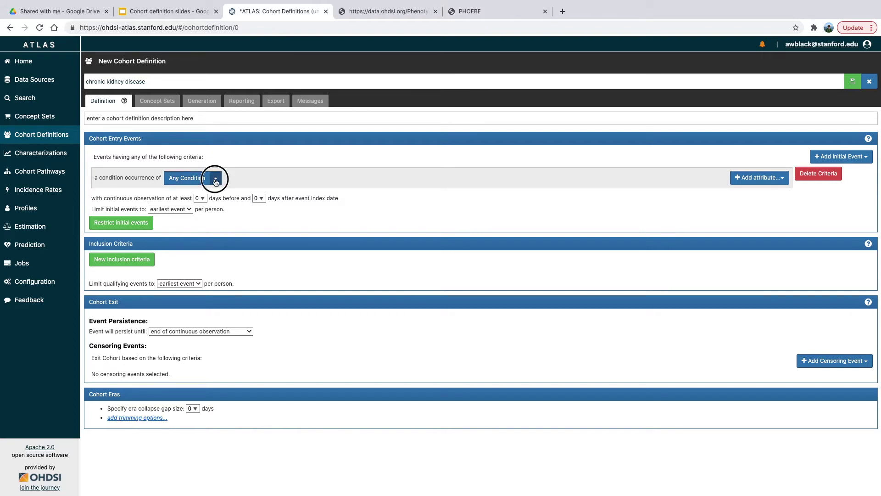
{"action": "left_click", "coordinate": [178, 211]}
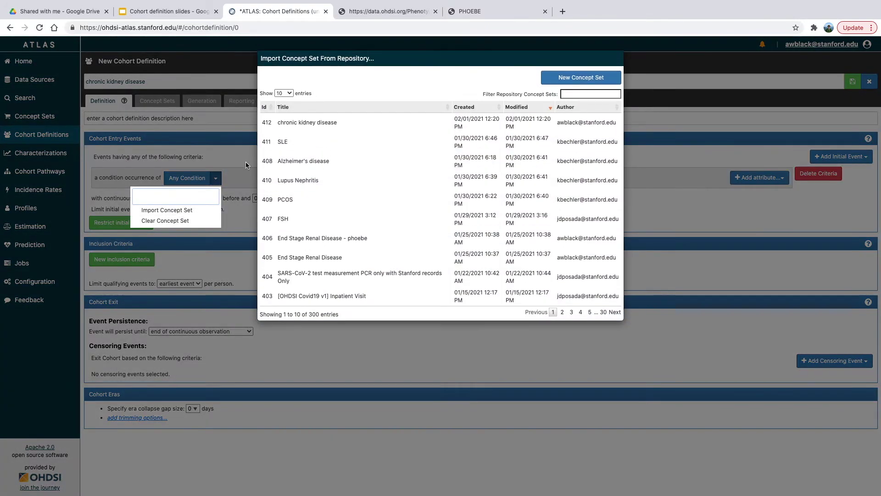
{"action": "left_click", "coordinate": [296, 124]}
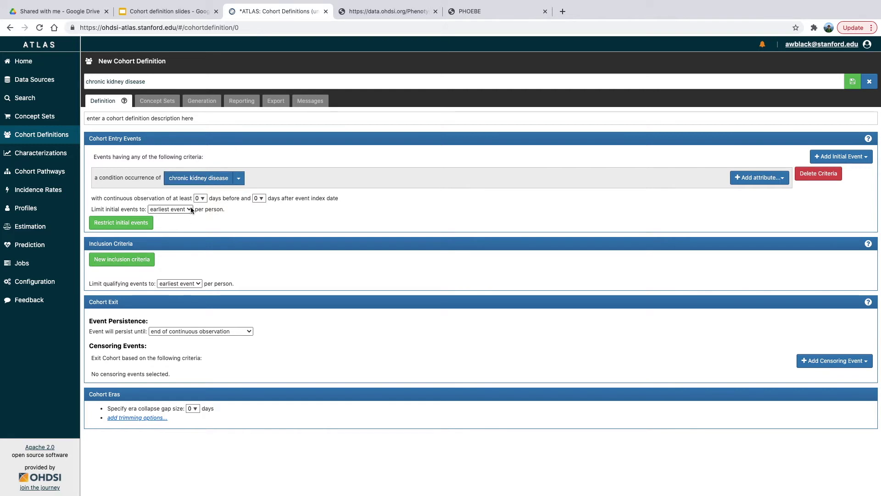
- Save the cohort definition and view its available generation sources and concept sets
{"action": "left_click_drag", "start_coordinate": [182, 198], "coordinate": [133, 199]}
{"action": "left_click", "coordinate": [133, 199]}
{"action": "left_click", "coordinate": [852, 82]}
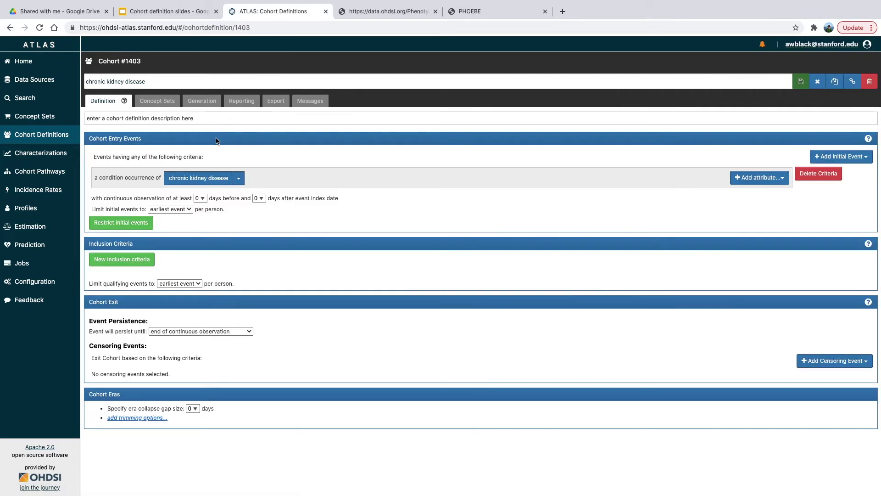
{"action": "left_click", "coordinate": [200, 104]}
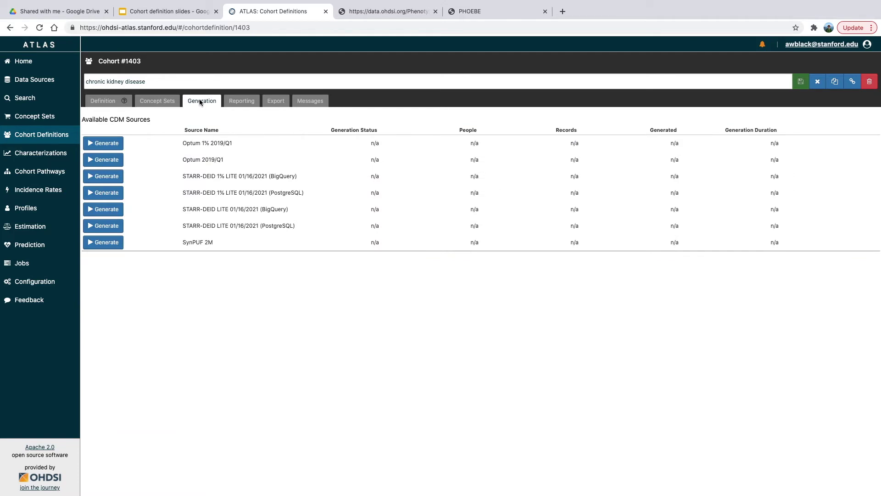
{"action": "left_click", "coordinate": [150, 103]}
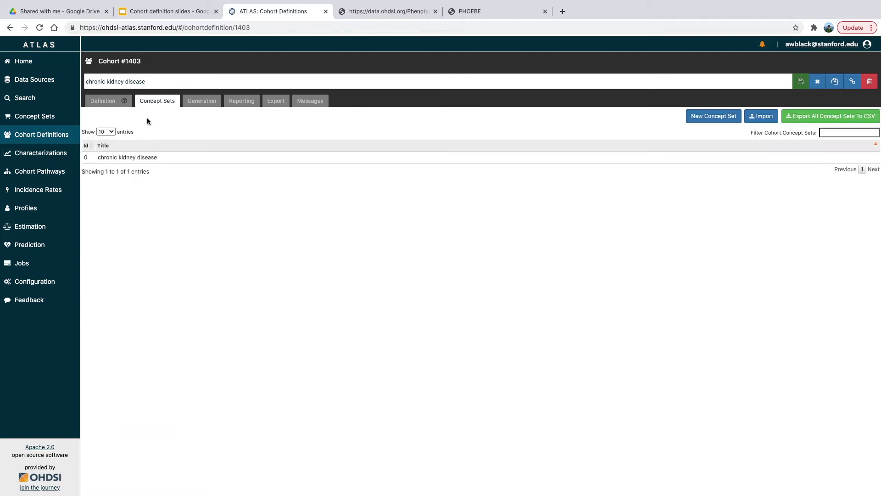
- Check the cohort's concept set, generate the cohort on STARR-DEID 1% LITE 01/16/2021 (BigQuery), and close the definition
{"action": "left_click", "coordinate": [143, 157]}
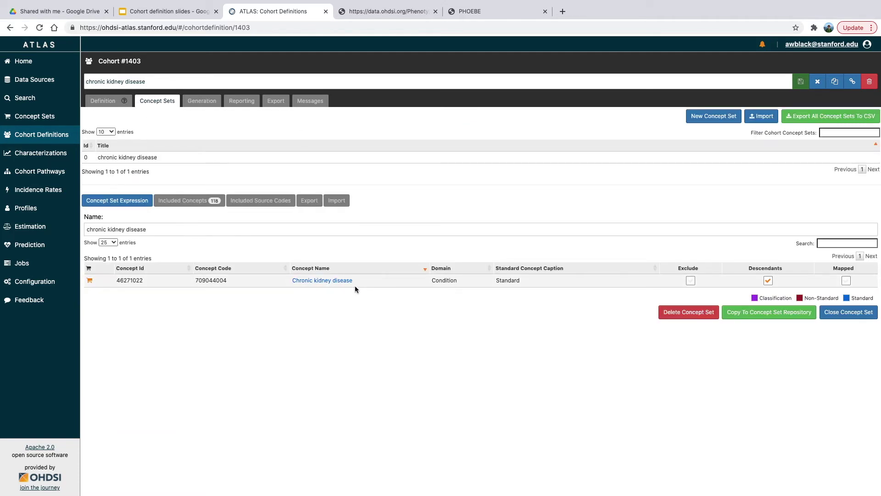
{"action": "left_click", "coordinate": [203, 105]}
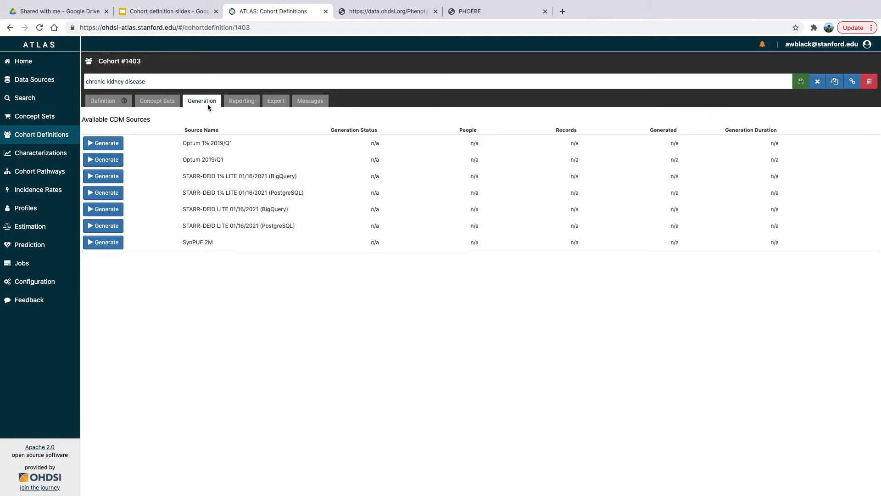
{"action": "left_click", "coordinate": [116, 181]}
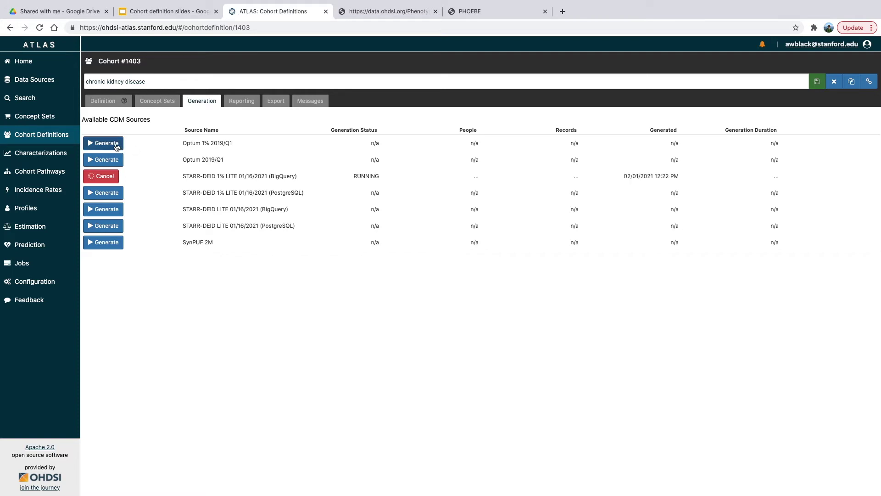
{"action": "left_click_drag", "start_coordinate": [185, 176], "coordinate": [216, 178]}
{"action": "left_click", "coordinate": [223, 178]}
{"action": "mouse_move", "coordinate": [271, 177]}
{"action": "left_mouse_down"}
{"action": "mouse_move", "coordinate": [291, 177]}
{"action": "mouse_move", "coordinate": [299, 193]}
{"action": "mouse_move", "coordinate": [273, 192]}
{"action": "left_mouse_up"}
{"action": "left_click", "coordinate": [282, 196]}
{"action": "left_click", "coordinate": [834, 82]}
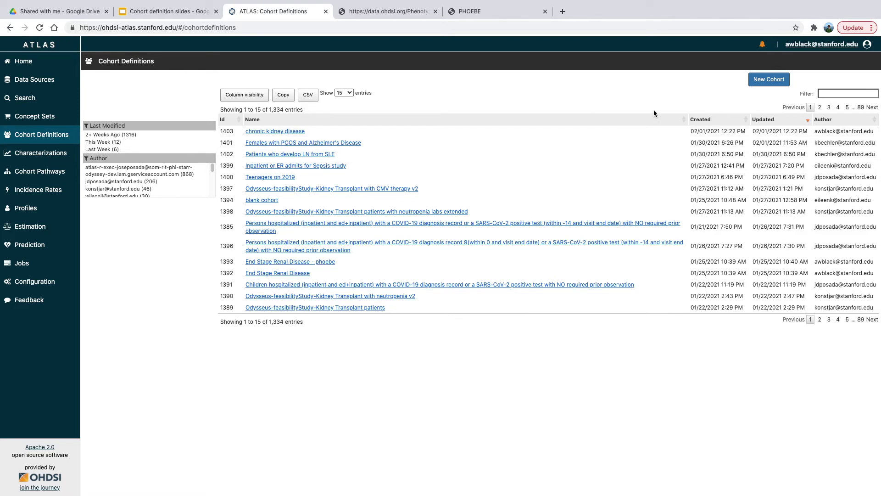
- Filter the cohort definitions by "chronic ki" and open the chronic kidney disease referent concept prevalent cohort
{"action": "left_click", "coordinate": [837, 94]}
{"action": "type", "text": "c"}
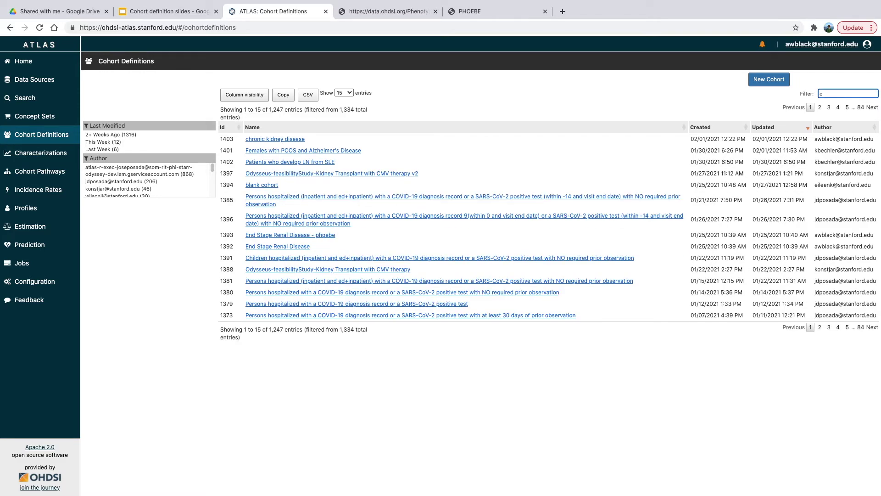
{"action": "key", "text": "BackSpace"}
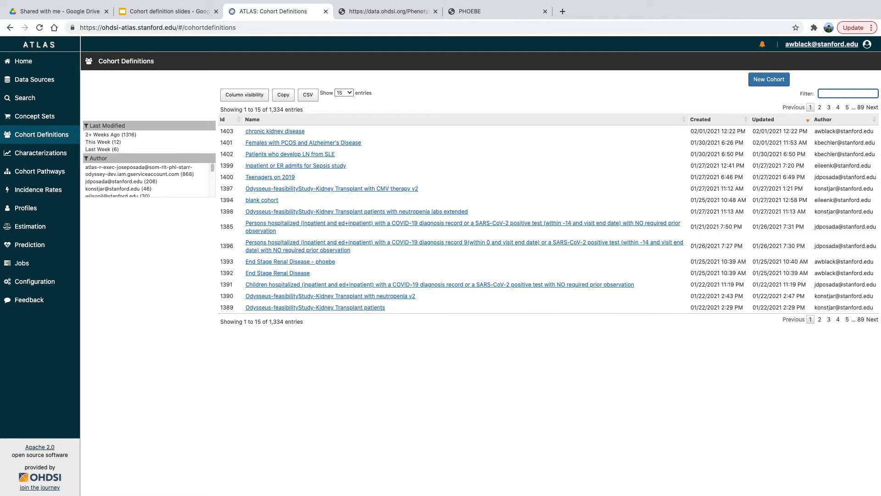
{"action": "type", "text": "chronic ki"}
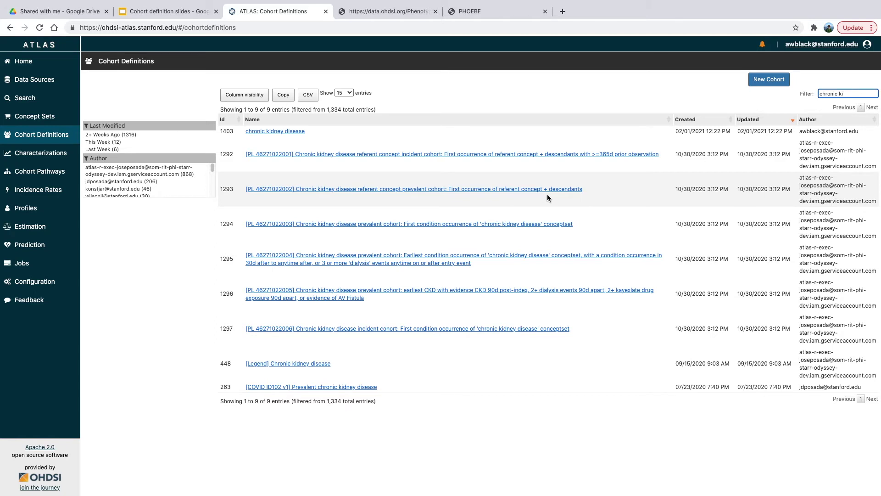
{"action": "left_click_drag", "start_coordinate": [586, 191], "coordinate": [288, 183]}
{"action": "left_click", "coordinate": [288, 183]}
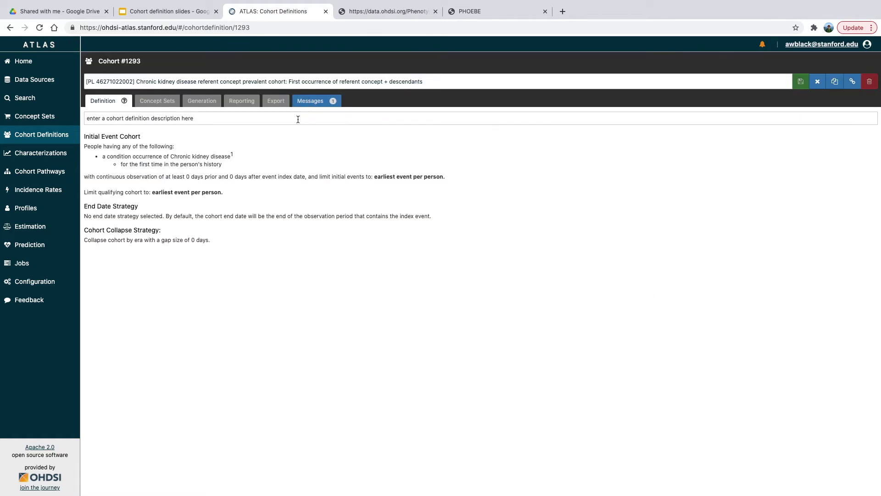
- Examine the referent concept prevalent cohort's entry event, observation requirements, concept set expression and generation results
{"action": "left_click", "coordinate": [158, 101]}
{"action": "left_click", "coordinate": [112, 102]}
{"action": "left_click_drag", "start_coordinate": [109, 158], "coordinate": [141, 155]}
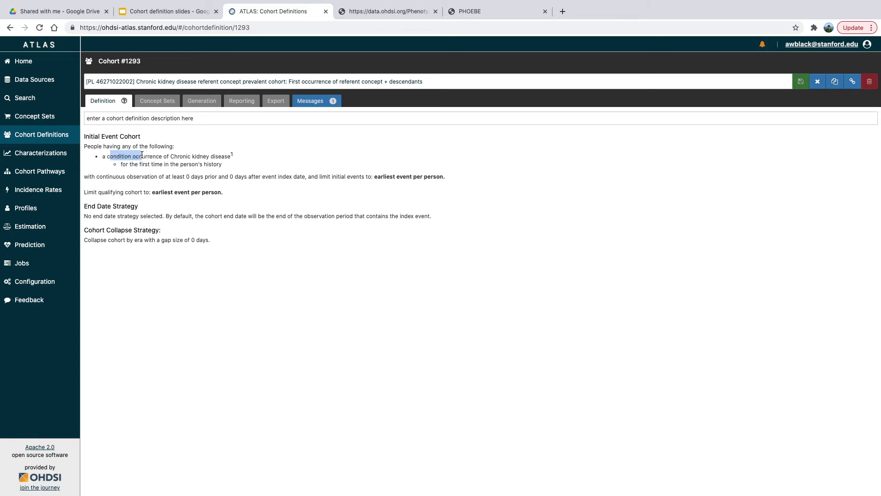
{"action": "left_click", "coordinate": [99, 144]}
{"action": "left_click_drag", "start_coordinate": [173, 157], "coordinate": [224, 156]}
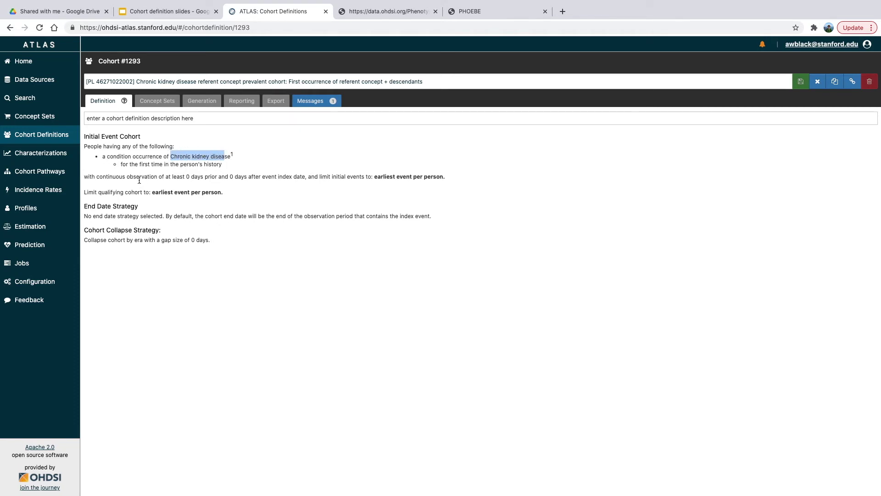
{"action": "left_click_drag", "start_coordinate": [180, 177], "coordinate": [238, 176]}
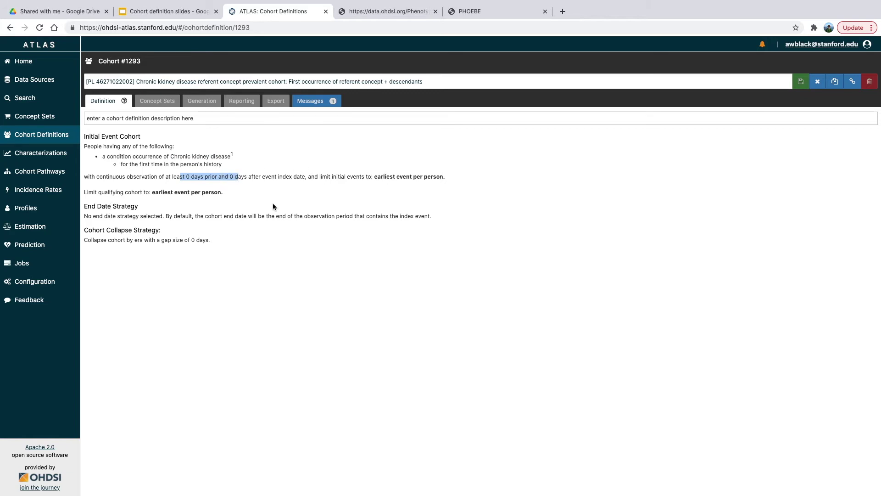
{"action": "left_click", "coordinate": [252, 216]}
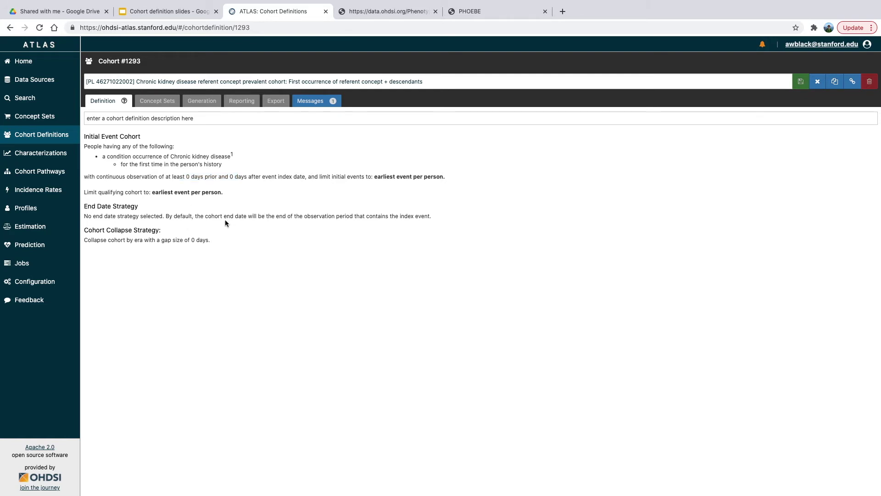
{"action": "left_click", "coordinate": [157, 101]}
{"action": "left_click", "coordinate": [154, 158]}
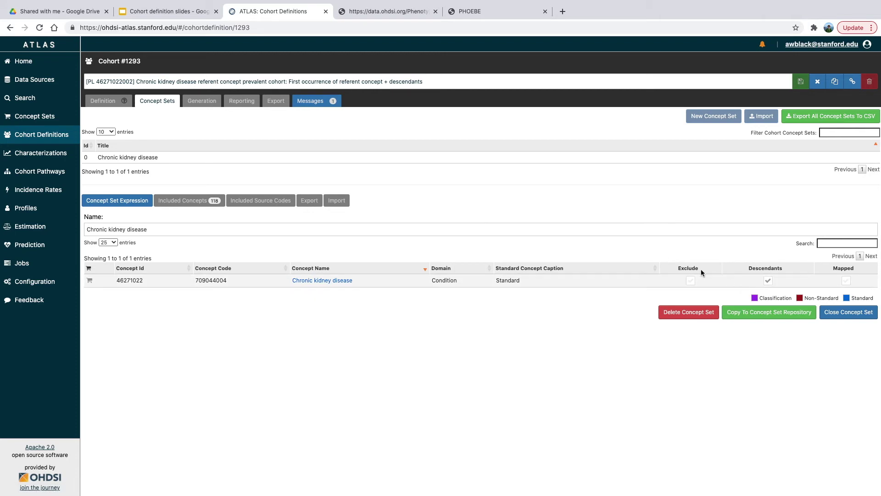
{"action": "left_click", "coordinate": [202, 101]}
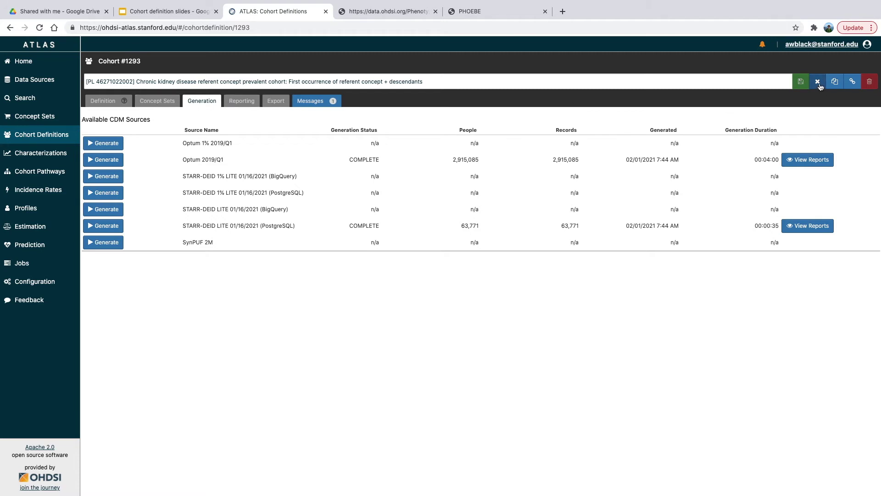
- Make a copy of the referent concept prevalent cohort definition, then delete that copy
{"action": "left_click", "coordinate": [835, 82]}
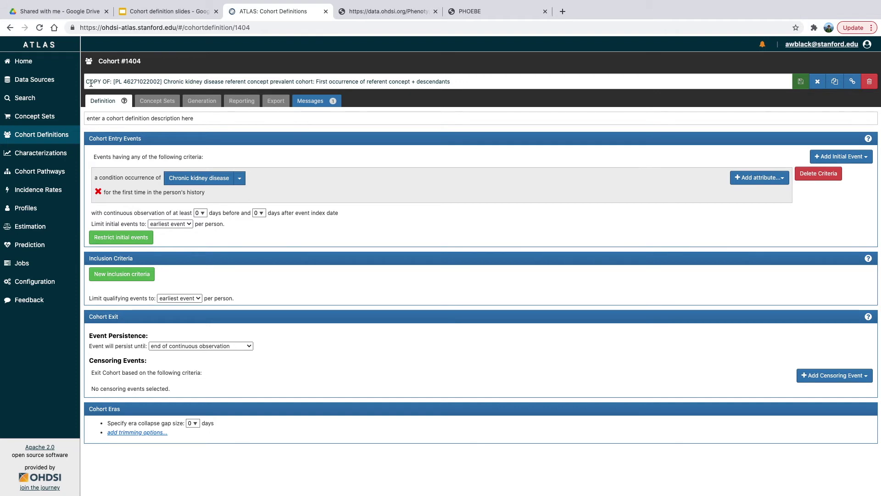
{"action": "left_click_drag", "start_coordinate": [88, 81], "coordinate": [325, 83]}
{"action": "left_click", "coordinate": [326, 82]}
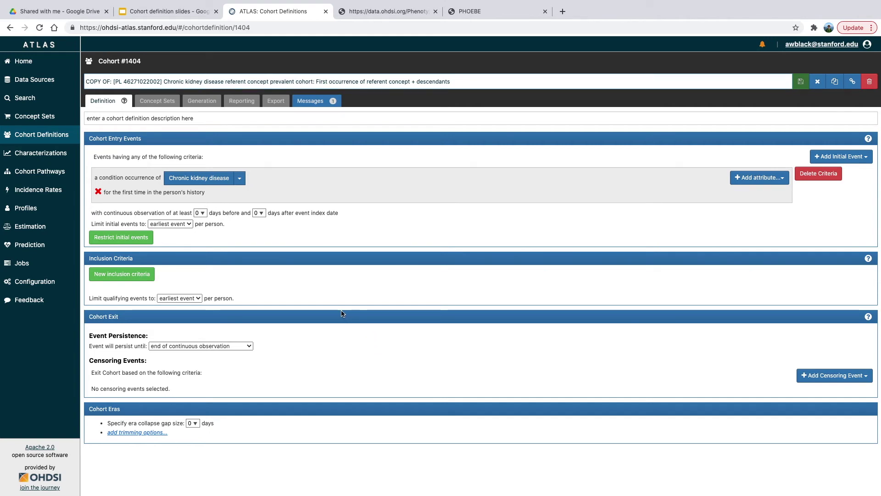
{"action": "left_click", "coordinate": [869, 83]}
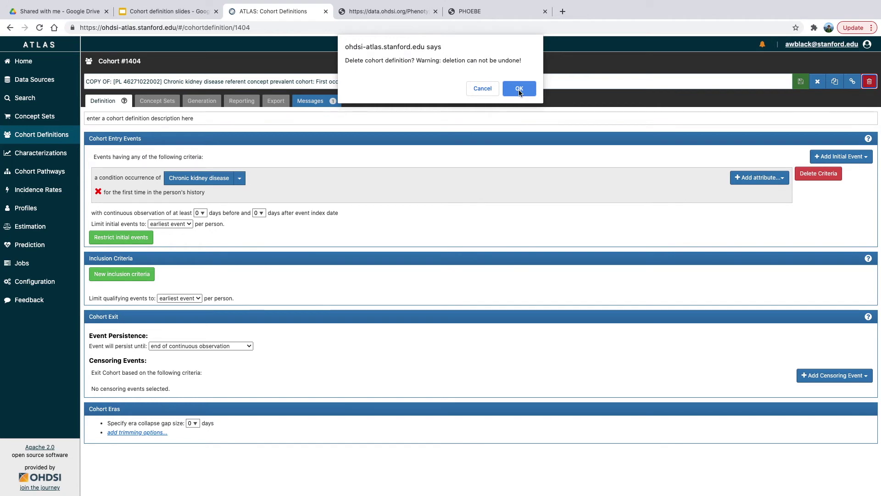
{"action": "left_click", "coordinate": [519, 90]}
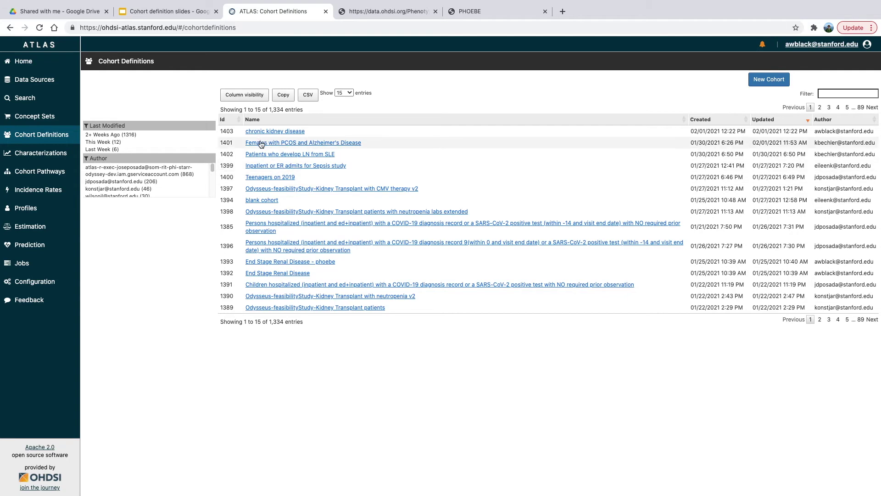
- Filter the cohort definitions by "chroni" and open the prevalent cohort based on first condition occurrence of the 'chronic kidney disease' conceptset
{"action": "left_click", "coordinate": [832, 93]}
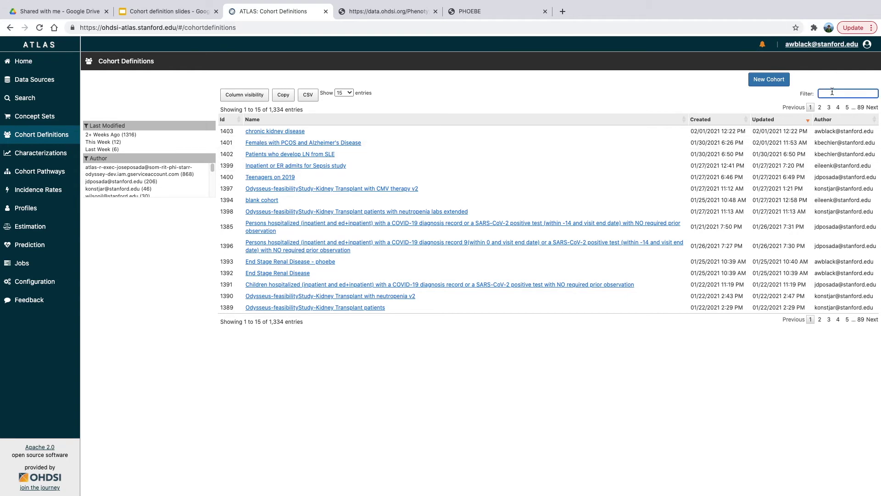
{"action": "type", "text": "chroni"}
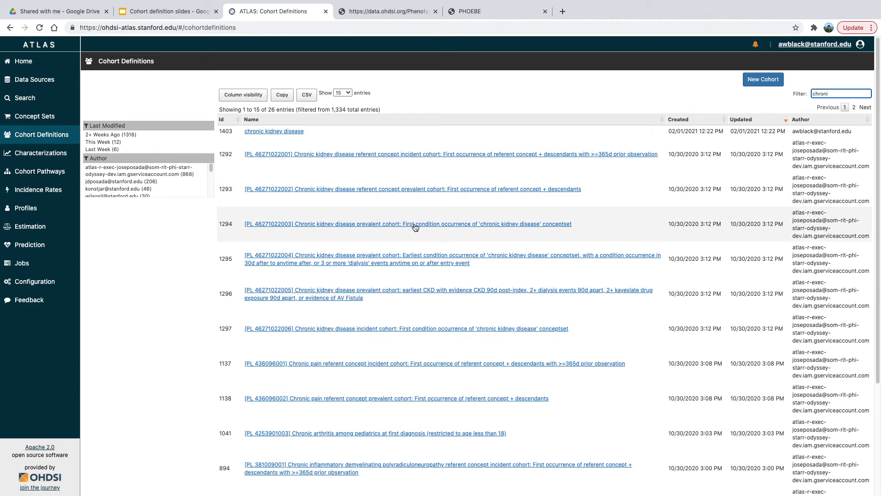
{"action": "left_click", "coordinate": [415, 227]}
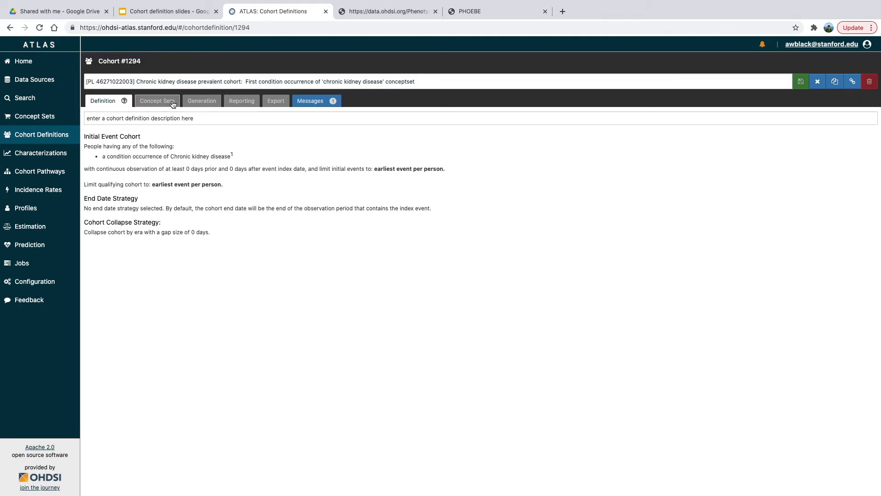
- Examine this prevalent cohort's definition and the included and excluded concepts in its Chronic kidney disease concept set
{"action": "left_click", "coordinate": [201, 100]}
{"action": "left_click", "coordinate": [114, 101]}
{"action": "left_click_drag", "start_coordinate": [165, 158], "coordinate": [230, 157]}
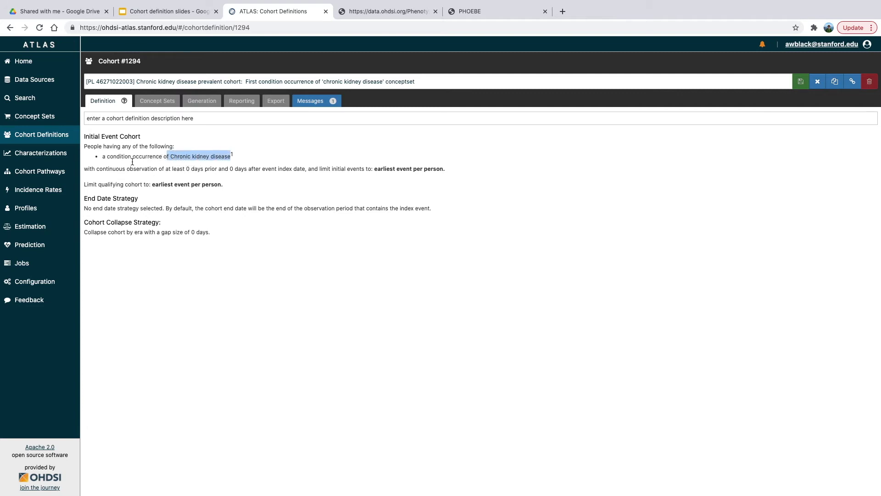
{"action": "left_click", "coordinate": [146, 104]}
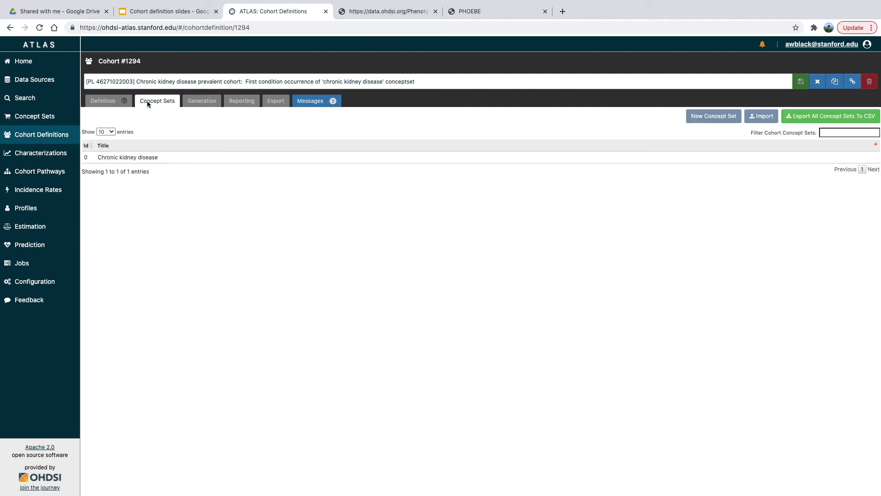
{"action": "left_click", "coordinate": [136, 158]}
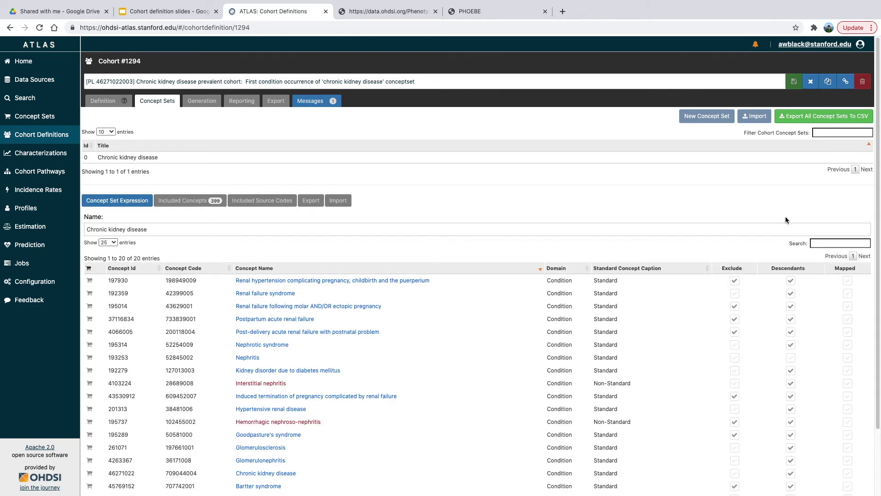
{"action": "left_click_drag", "start_coordinate": [878, 208], "coordinate": [876, 270]}
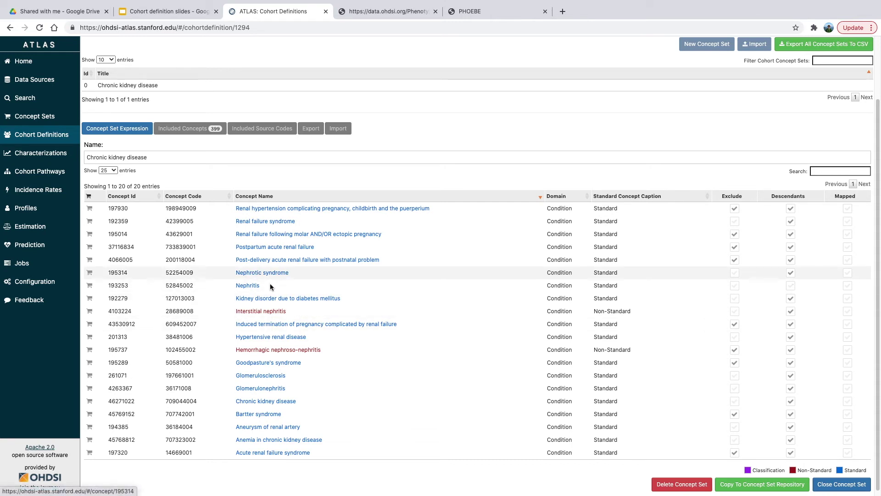
{"action": "left_click_drag", "start_coordinate": [268, 285], "coordinate": [163, 287]}
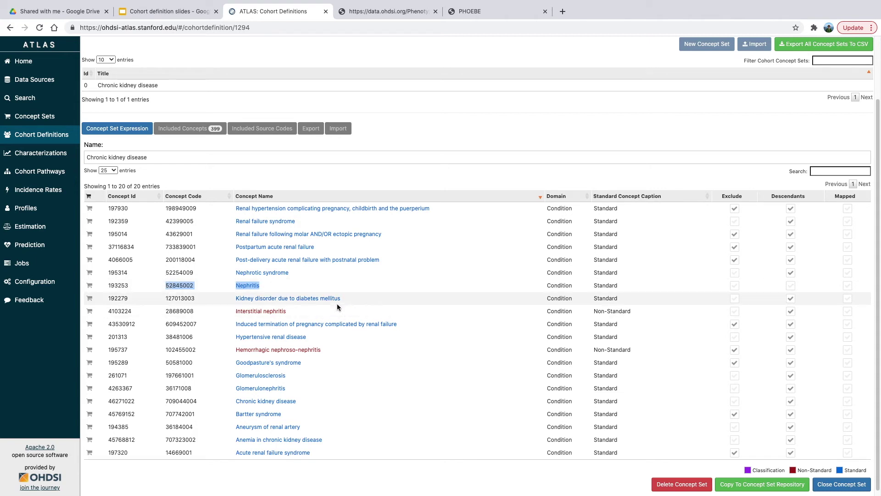
{"action": "left_click_drag", "start_coordinate": [362, 301], "coordinate": [228, 302]}
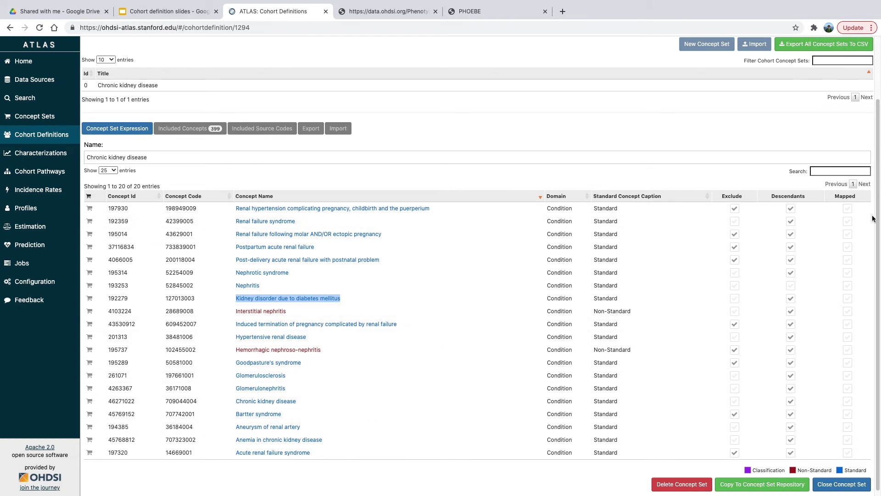
{"action": "left_click_drag", "start_coordinate": [877, 217], "coordinate": [868, 157]}
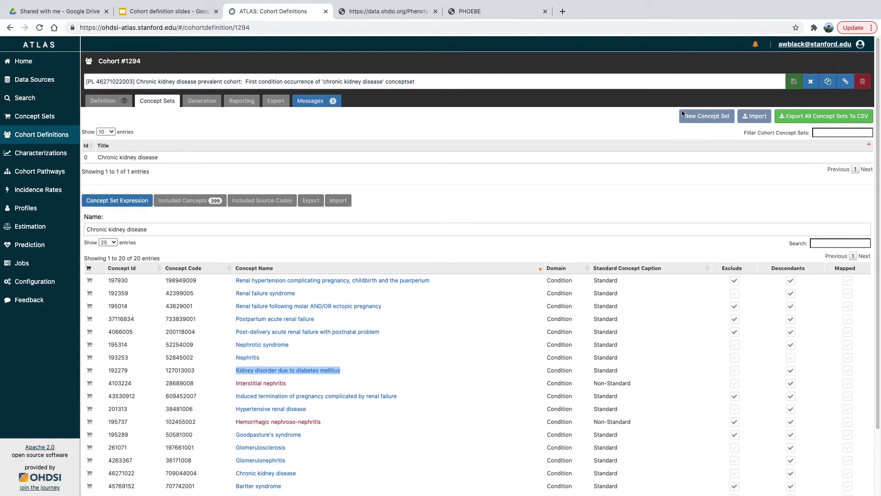
- Switch to PHOEBE and review the initial concept recommendation for "chronic kidney disease" in the condition domain
{"action": "left_click", "coordinate": [492, 14]}
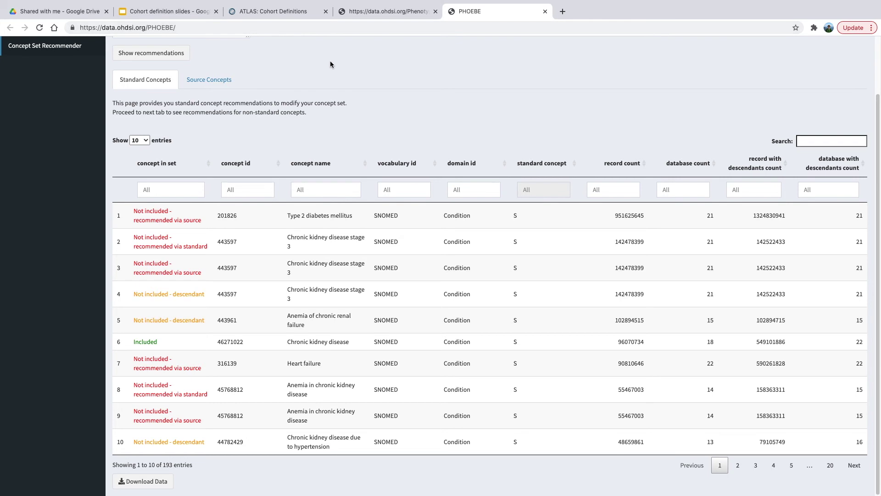
{"action": "left_click_drag", "start_coordinate": [874, 109], "coordinate": [878, 53]}
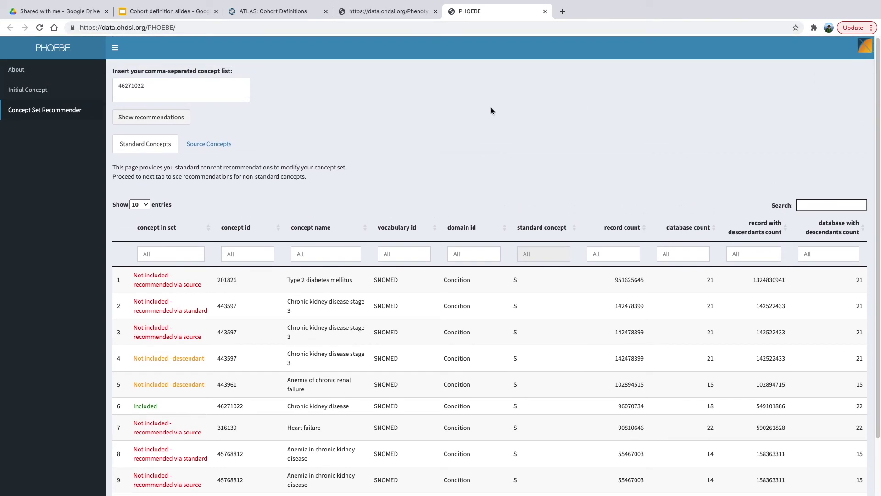
{"action": "left_click", "coordinate": [28, 92]}
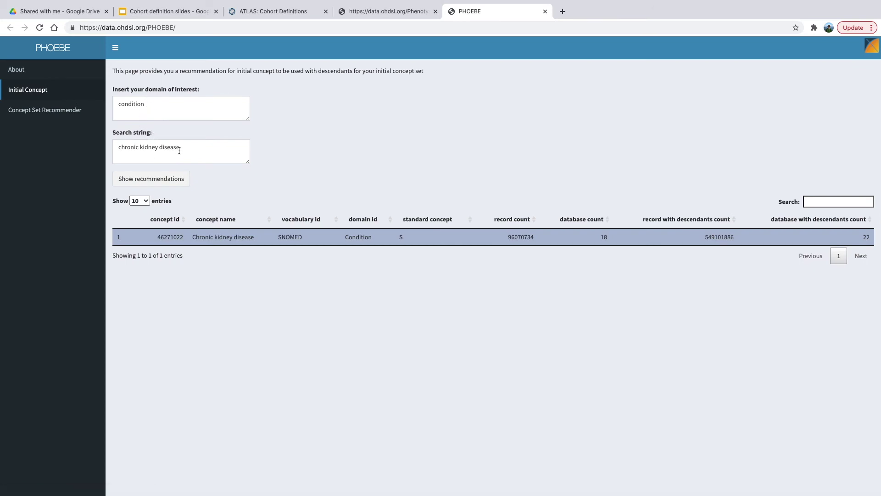
{"action": "left_click_drag", "start_coordinate": [179, 150], "coordinate": [103, 145]}
{"action": "left_click", "coordinate": [144, 105]}
{"action": "left_click_drag", "start_coordinate": [144, 105], "coordinate": [109, 106]}
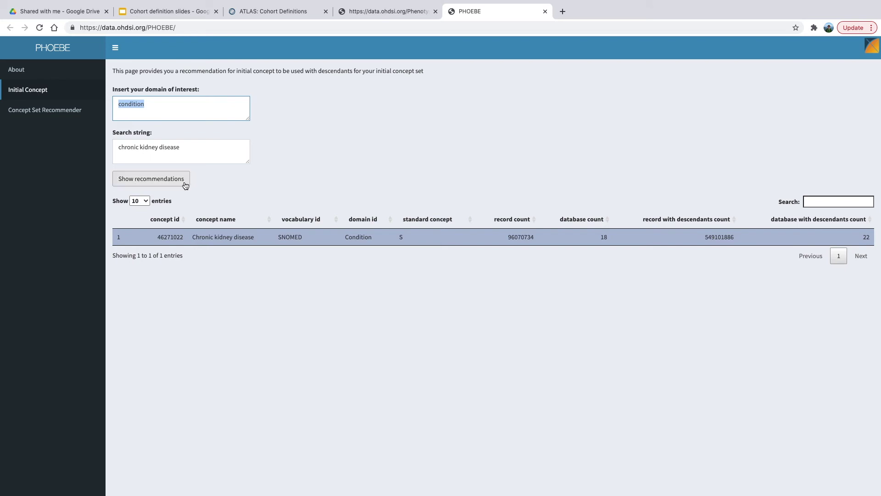
{"action": "left_click", "coordinate": [183, 237]}
{"action": "left_click_drag", "start_coordinate": [183, 236], "coordinate": [148, 237]}
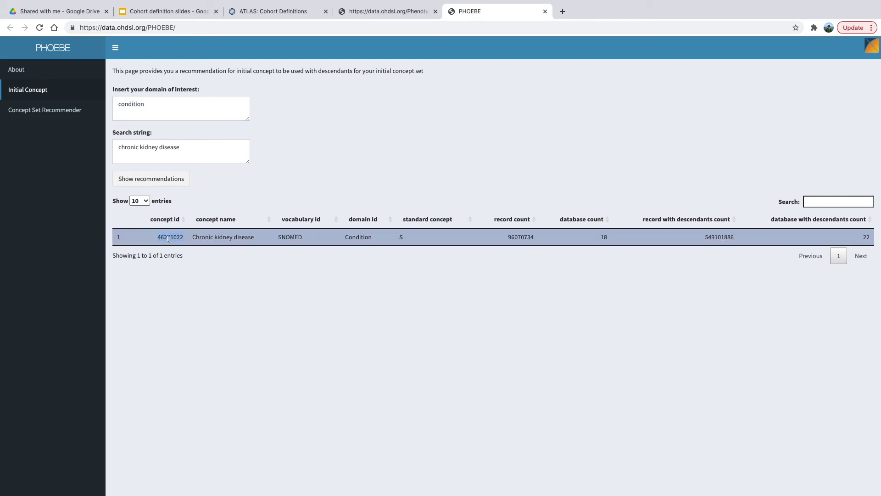
- Review PHOEBE's standard concept set recommendations for concept 46271022, including the full extent of the list
{"action": "left_click", "coordinate": [73, 116]}
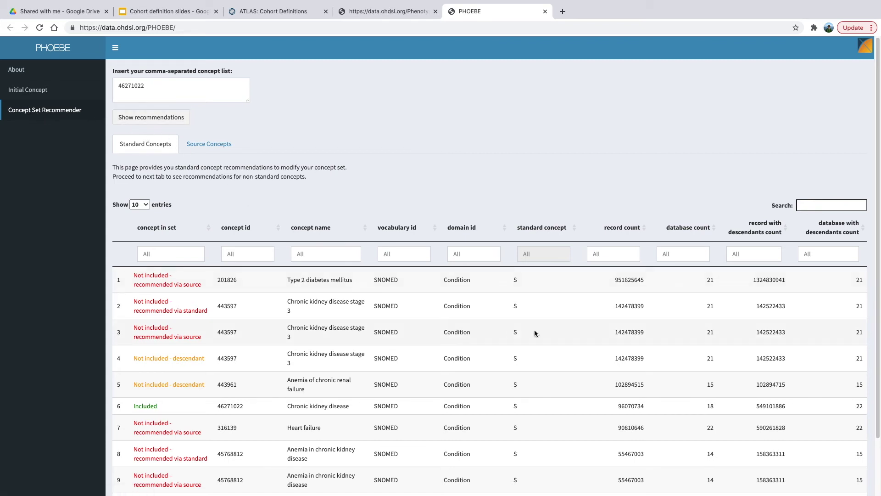
{"action": "left_click_drag", "start_coordinate": [878, 227], "coordinate": [876, 289]}
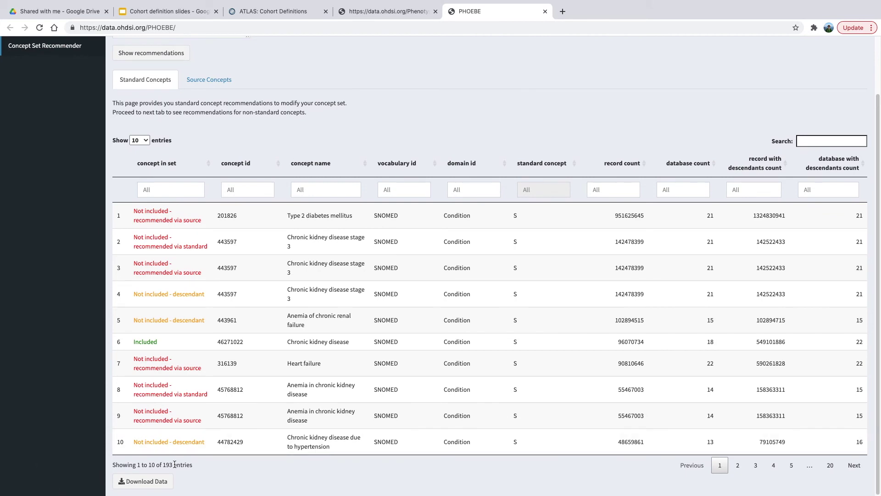
{"action": "left_click_drag", "start_coordinate": [174, 464], "coordinate": [163, 465]}
{"action": "left_click_drag", "start_coordinate": [877, 258], "coordinate": [878, 205]}
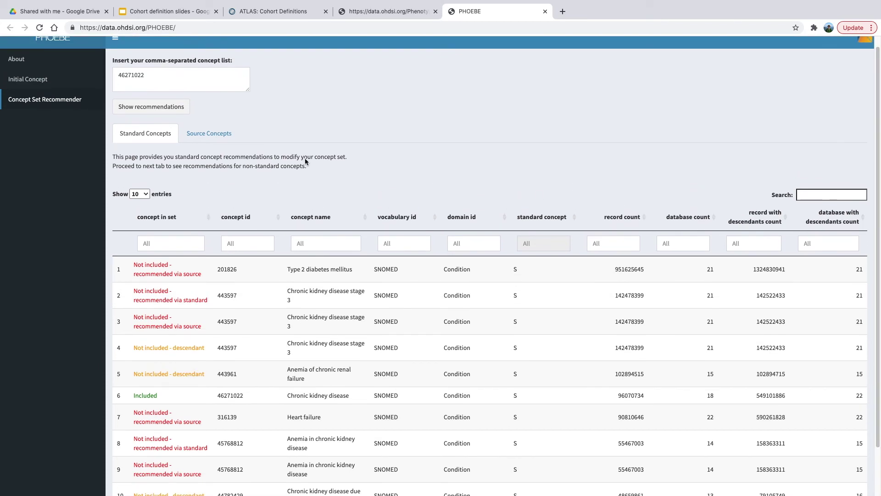
{"action": "left_click", "coordinate": [147, 77]}
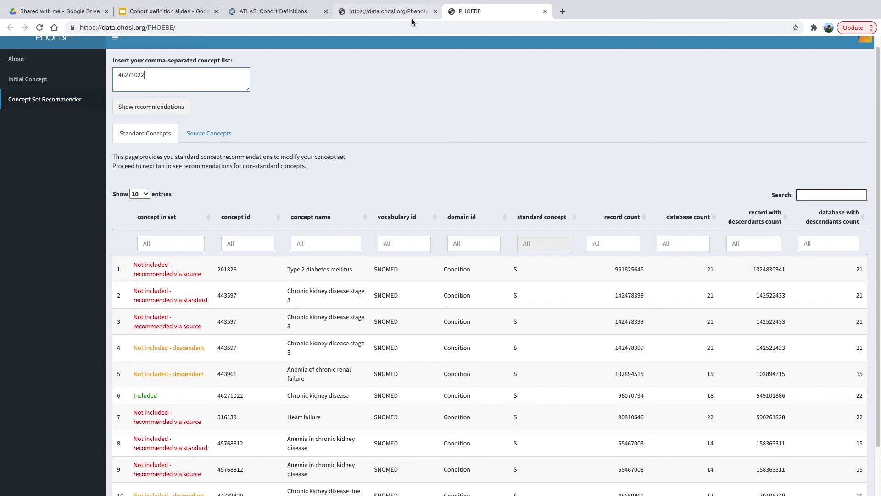
- Switch to ATLAS and review the chronic kidney disease prevalent cohort's generation results across the CDM sources
{"action": "left_click", "coordinate": [259, 12]}
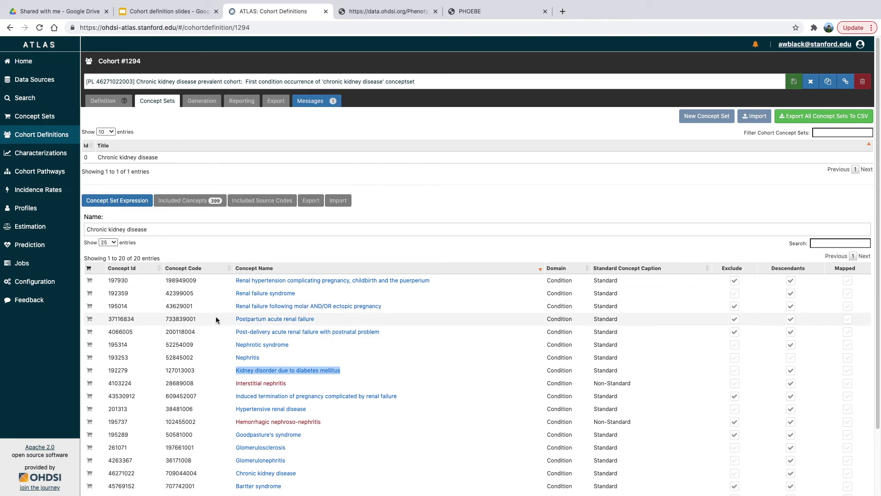
{"action": "left_click", "coordinate": [197, 101]}
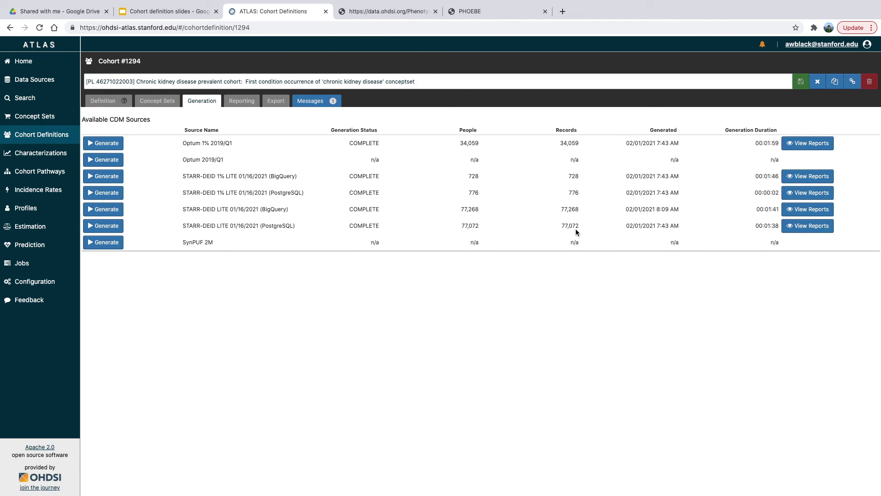
- Open the "Death in Chronic kidney disease" incidence rate analysis and review its target and outcome cohorts, time at risk and concept sets
{"action": "left_click", "coordinate": [51, 190]}
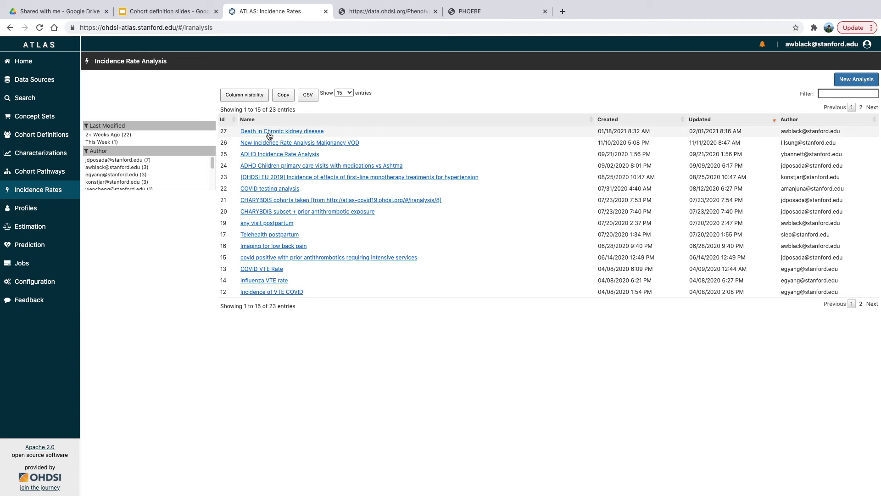
{"action": "left_click", "coordinate": [305, 133]}
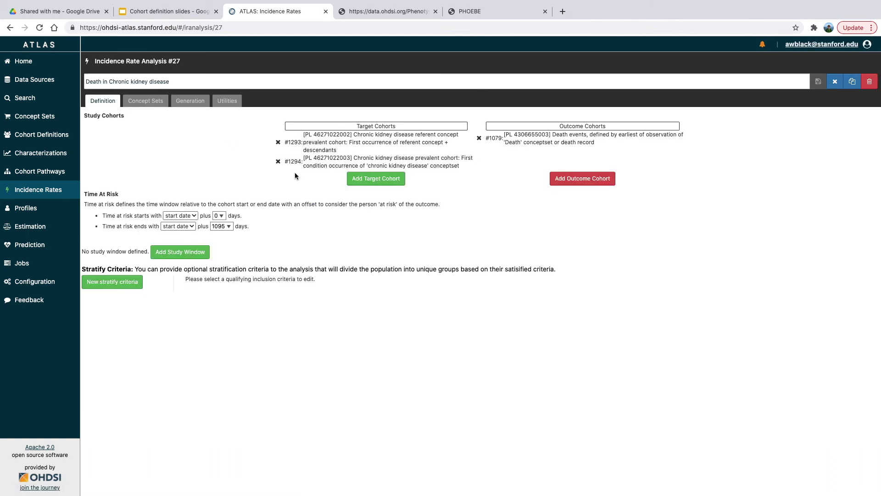
{"action": "left_click", "coordinate": [376, 179]}
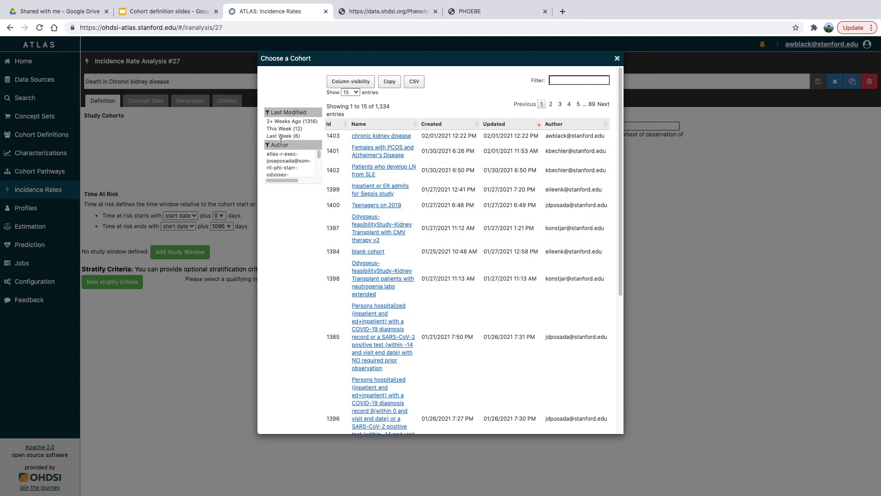
{"action": "left_click", "coordinate": [618, 60]}
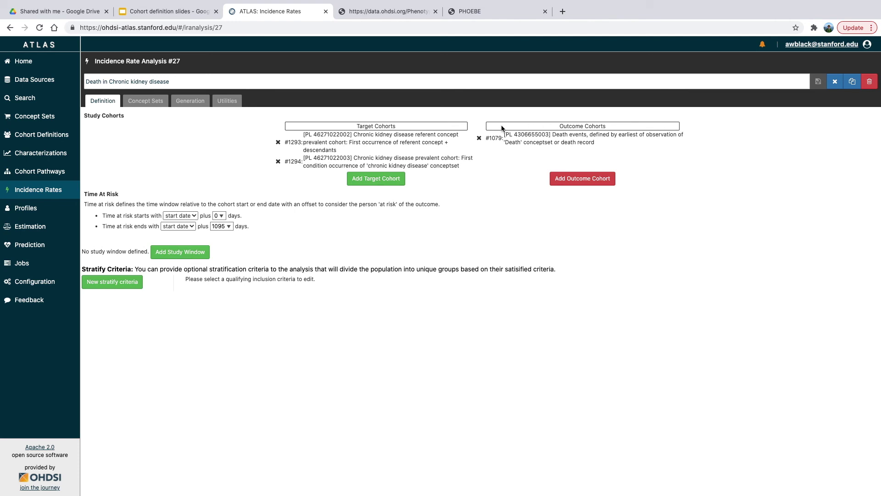
{"action": "left_click", "coordinate": [145, 102]}
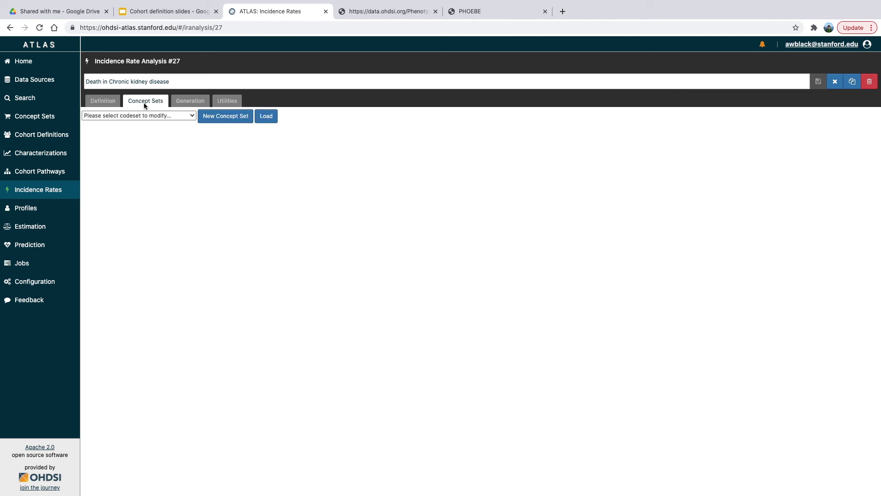
- View the analysis's generated incidence rates, and show them for the target cohort based on first condition occurrence of the 'chronic kidney disease' conceptset
{"action": "left_click", "coordinate": [193, 105]}
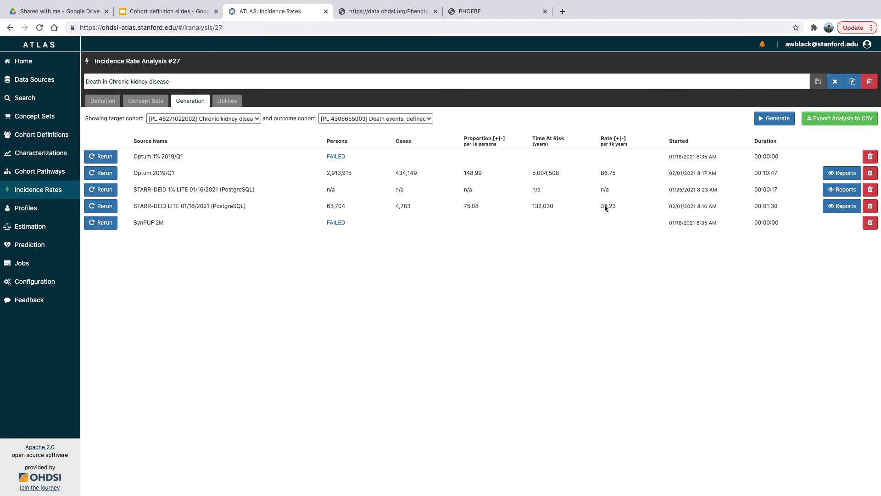
{"action": "left_click", "coordinate": [235, 118]}
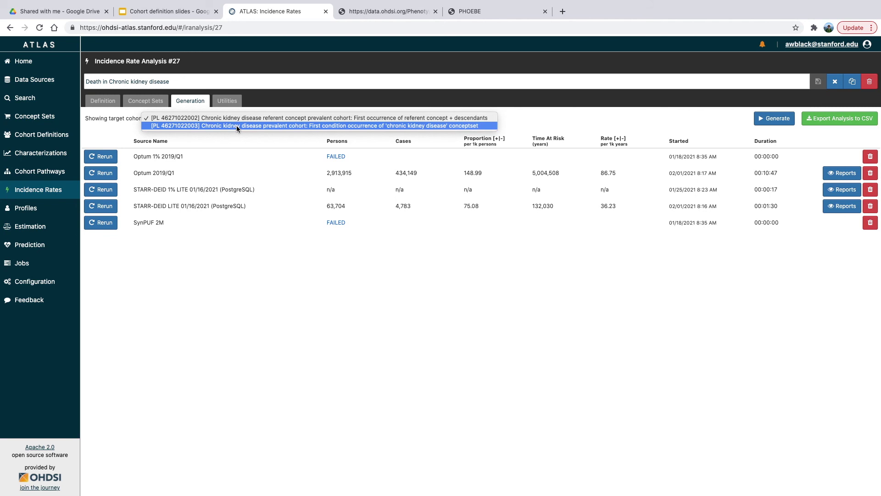
{"action": "left_click", "coordinate": [236, 126]}
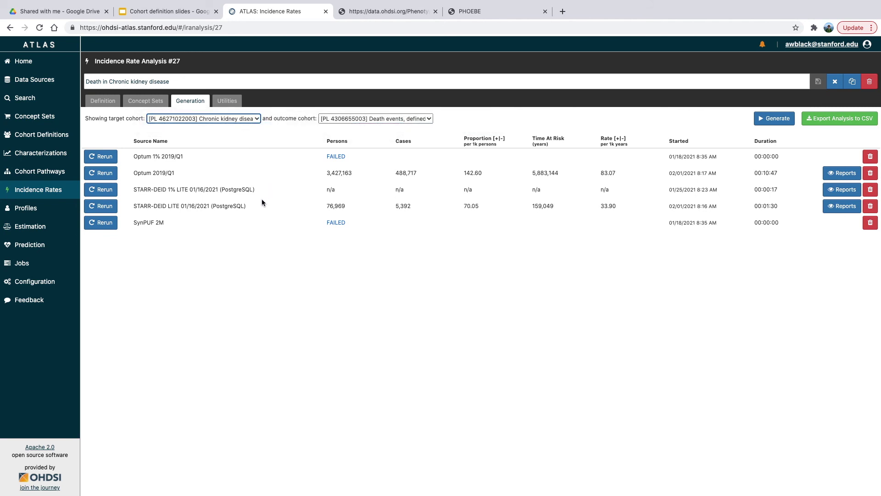
{"action": "left_click", "coordinate": [256, 120]}
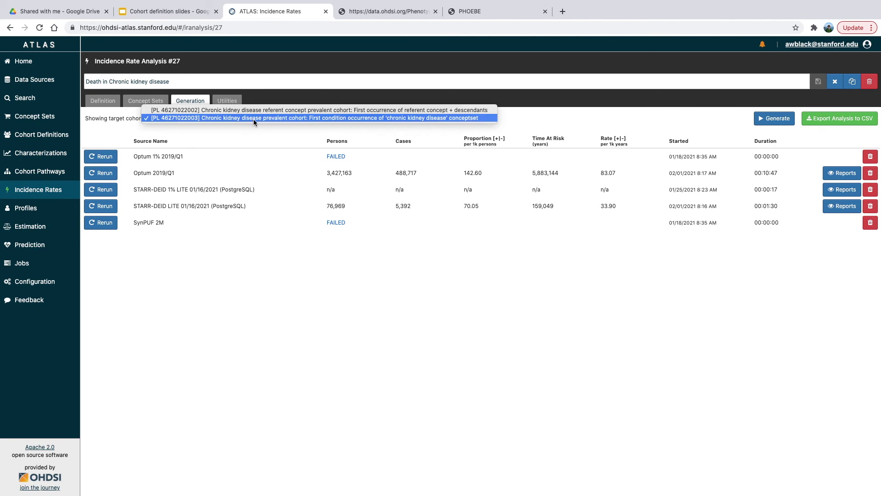
{"action": "left_click", "coordinate": [305, 200]}
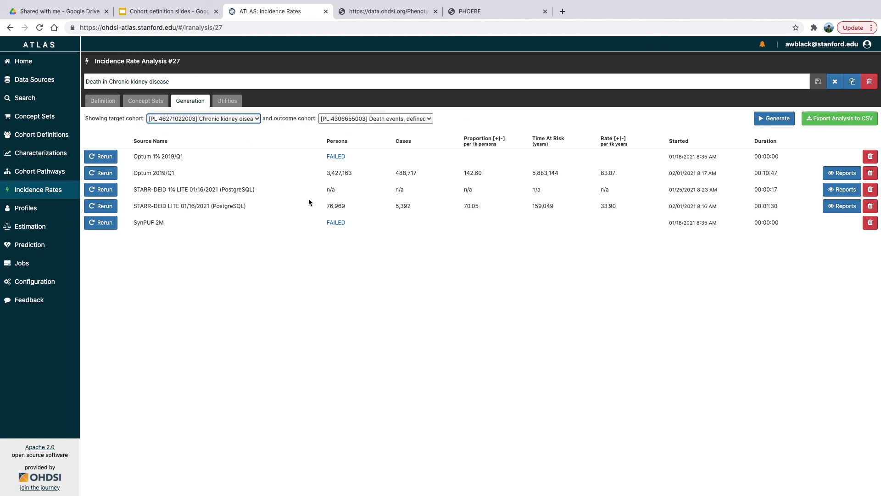
- Compare death incidence rates by alternating between the referent concept and conceptset target cohorts, and recheck the analysis definition before returning to the results
{"action": "left_click", "coordinate": [250, 121]}
{"action": "left_click", "coordinate": [254, 111]}
{"action": "left_click", "coordinate": [254, 119]}
{"action": "left_click", "coordinate": [255, 126]}
{"action": "left_click", "coordinate": [240, 119]}
{"action": "left_click", "coordinate": [241, 111]}
{"action": "left_click", "coordinate": [220, 118]}
{"action": "left_click", "coordinate": [222, 125]}
{"action": "left_click", "coordinate": [225, 119]}
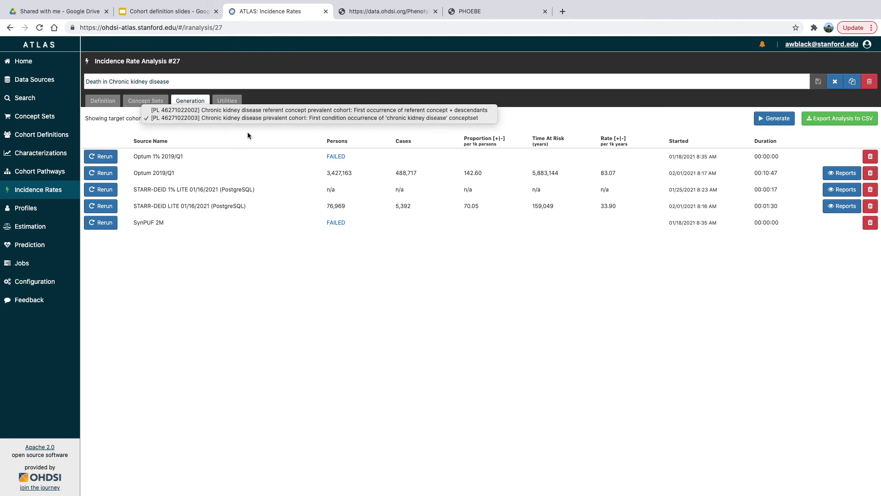
{"action": "left_click", "coordinate": [247, 132]}
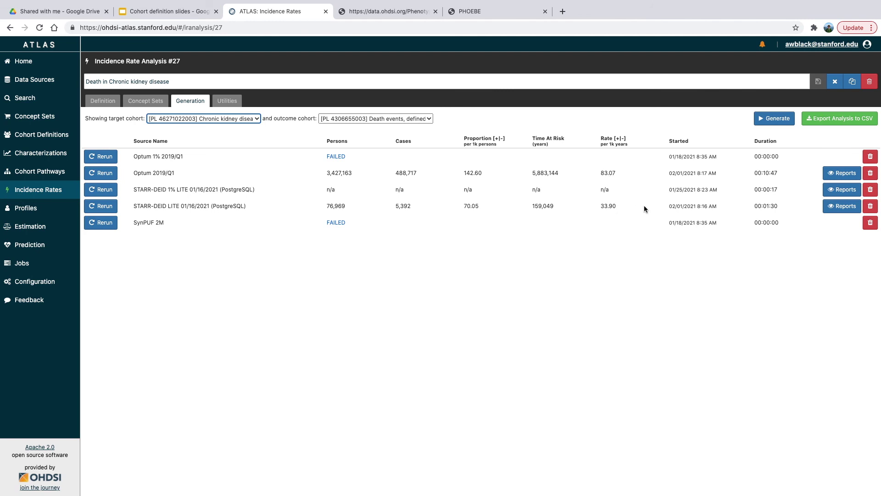
{"action": "left_click", "coordinate": [102, 101]}
{"action": "left_click", "coordinate": [190, 100]}
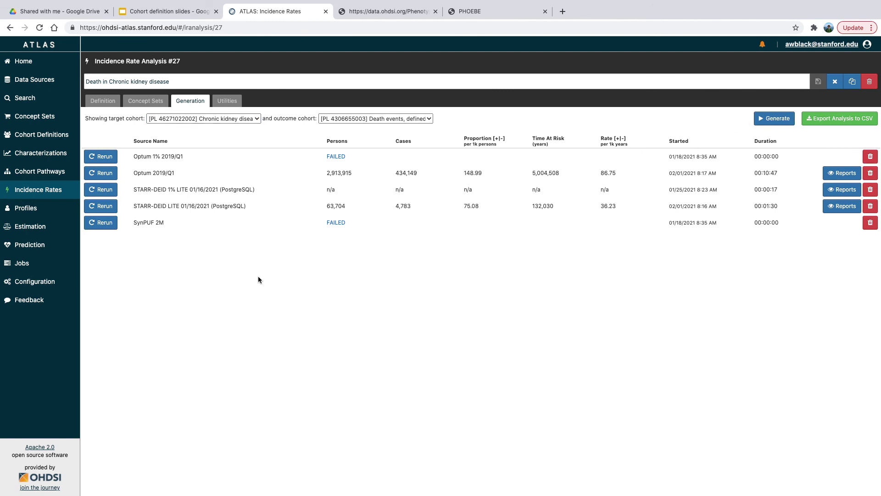